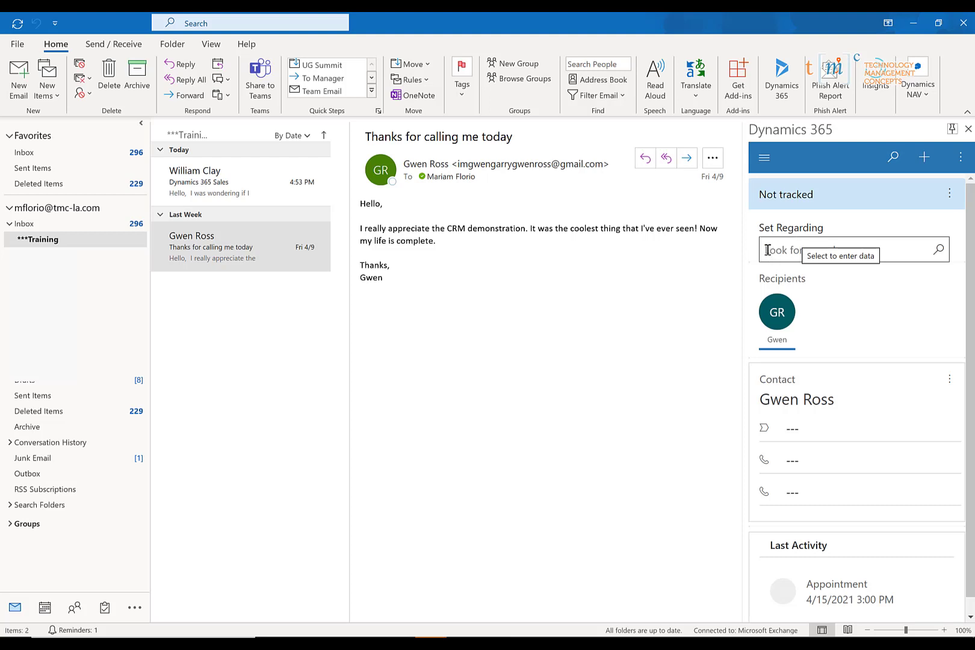
- Track the thank-you email against the sender's contact record, then open the 'Dynamics 365 Sales' demo-request email
{"action": "left_click", "coordinate": [769, 252]}
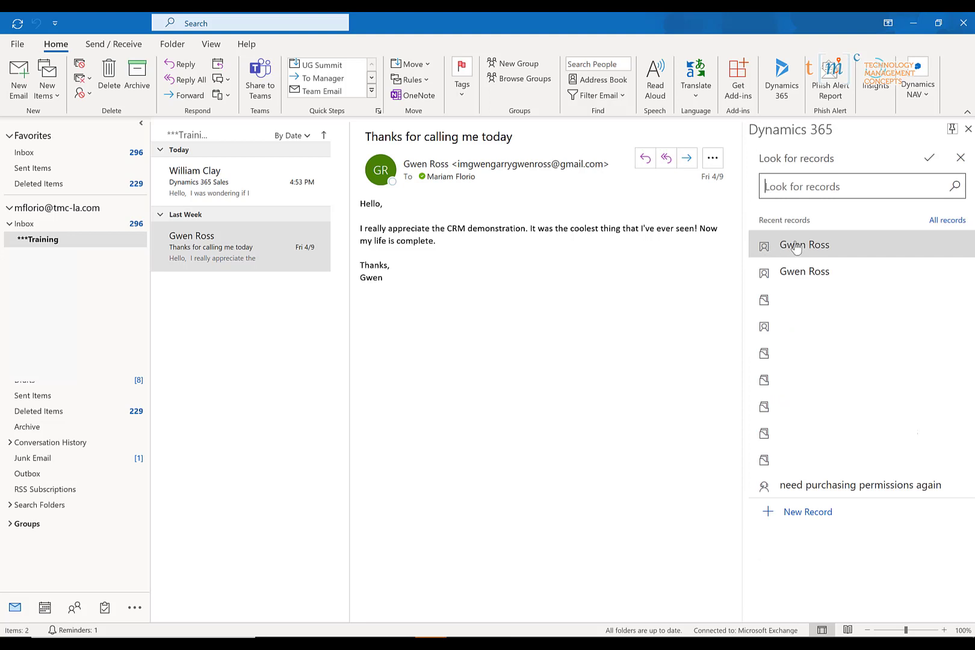
{"action": "left_click", "coordinate": [790, 247]}
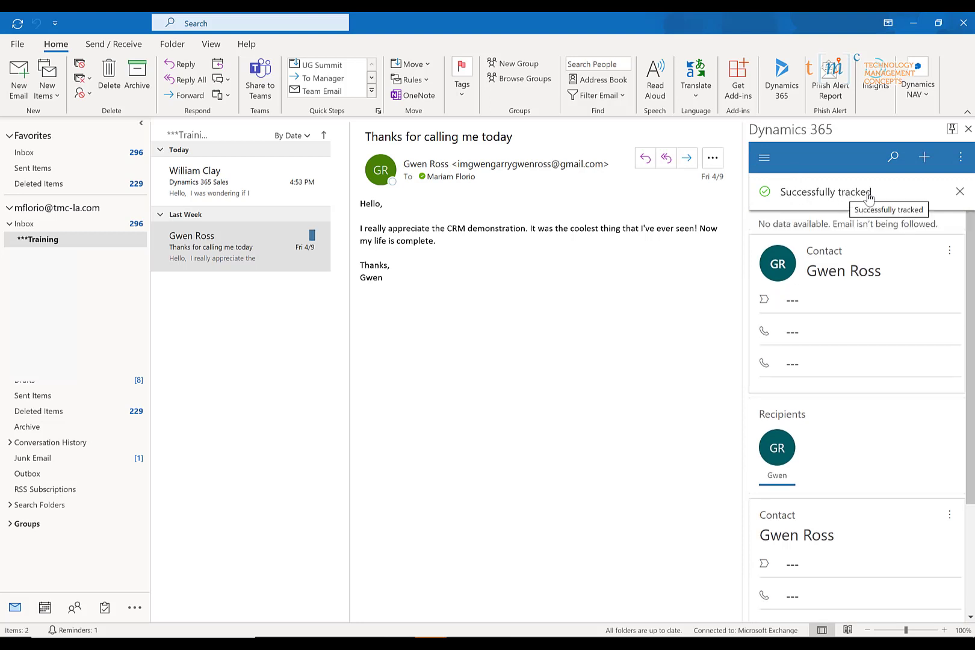
{"action": "left_click", "coordinate": [255, 245]}
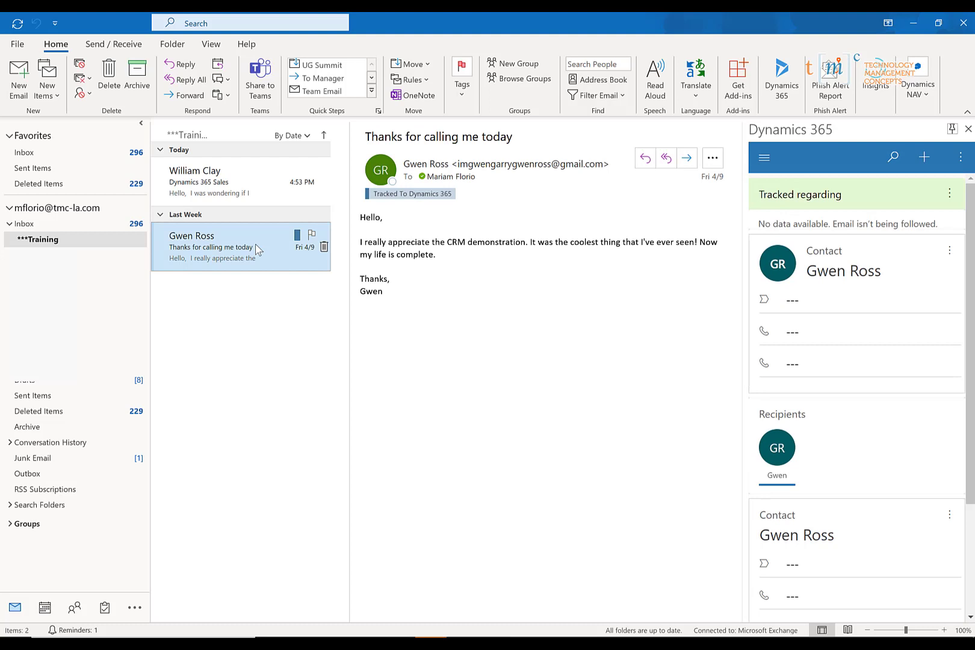
{"action": "left_click", "coordinate": [265, 181]}
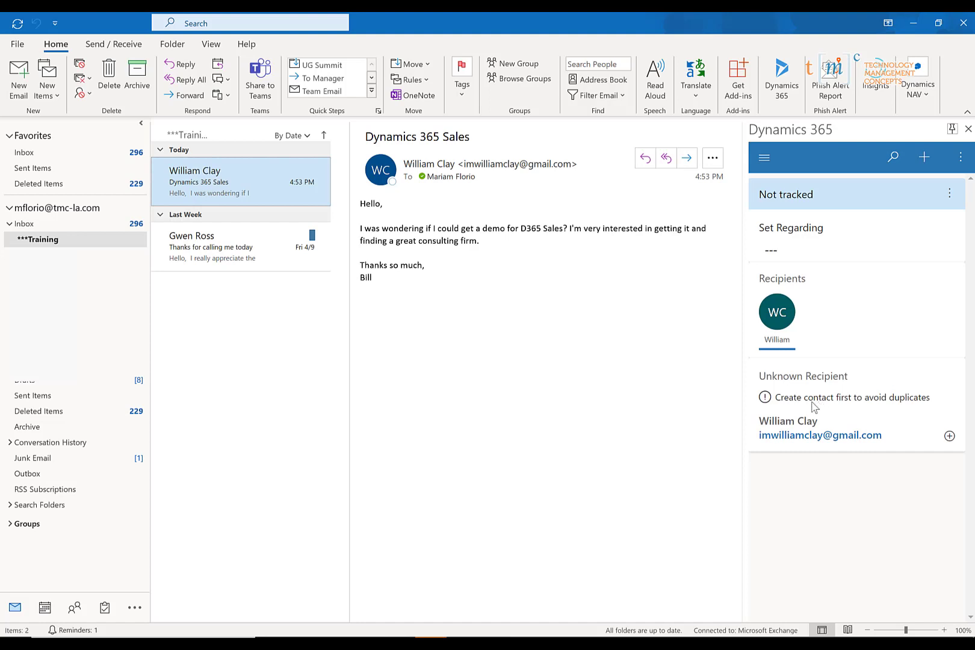
- Add the demo-request email's unknown sender to Dynamics 365 as a new lead
{"action": "left_click", "coordinate": [950, 437]}
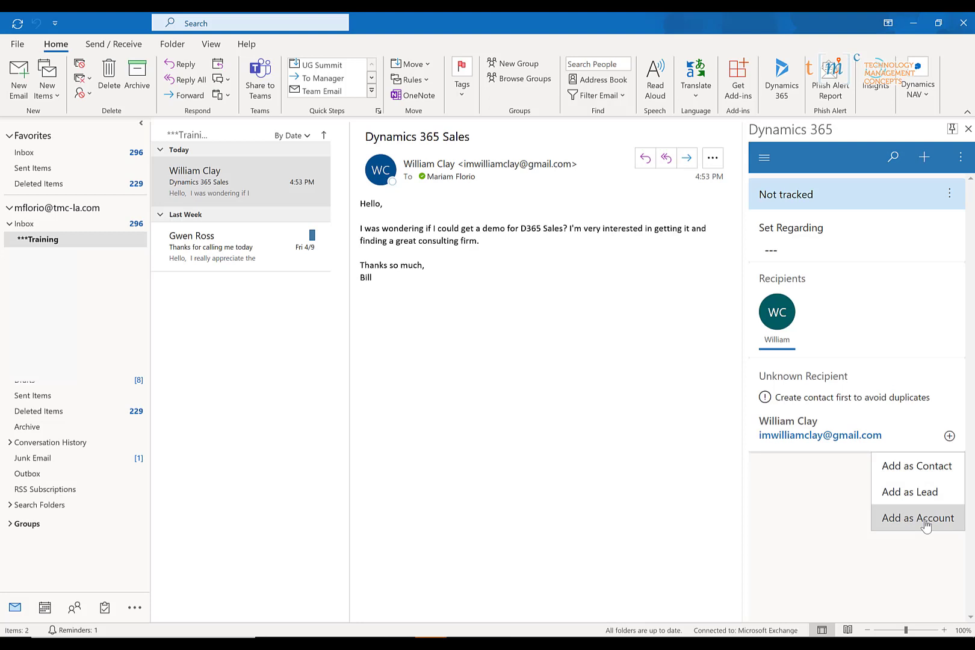
{"action": "left_click", "coordinate": [903, 494]}
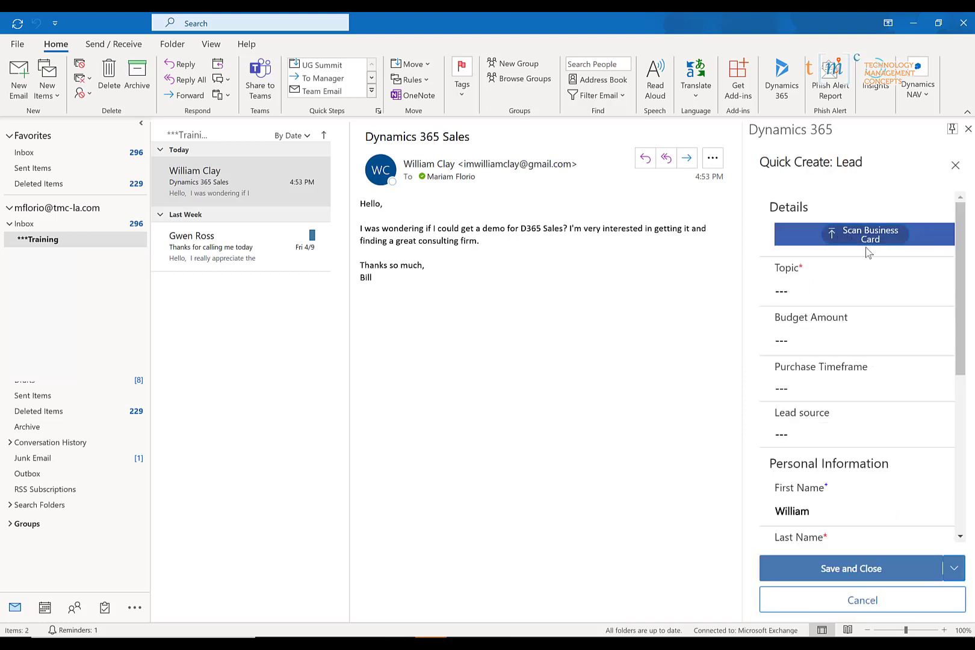
- Enter lead topic 'Request for Demo', purchase timeframe This Quarter and lead source Web
{"action": "left_click", "coordinate": [787, 296]}
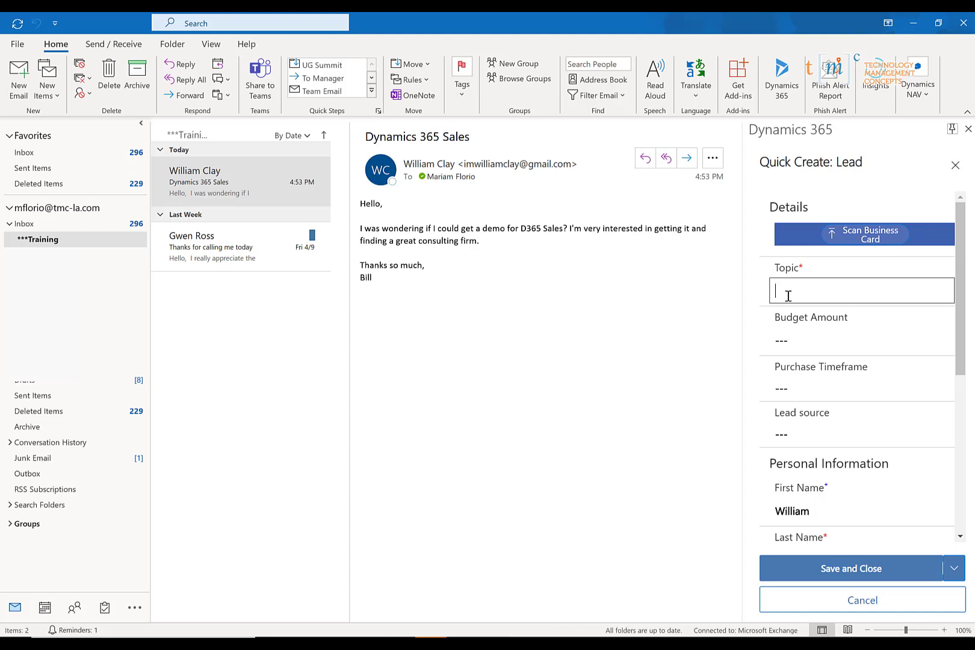
{"action": "type", "text": "Request for Demo"}
{"action": "left_click", "coordinate": [798, 340]}
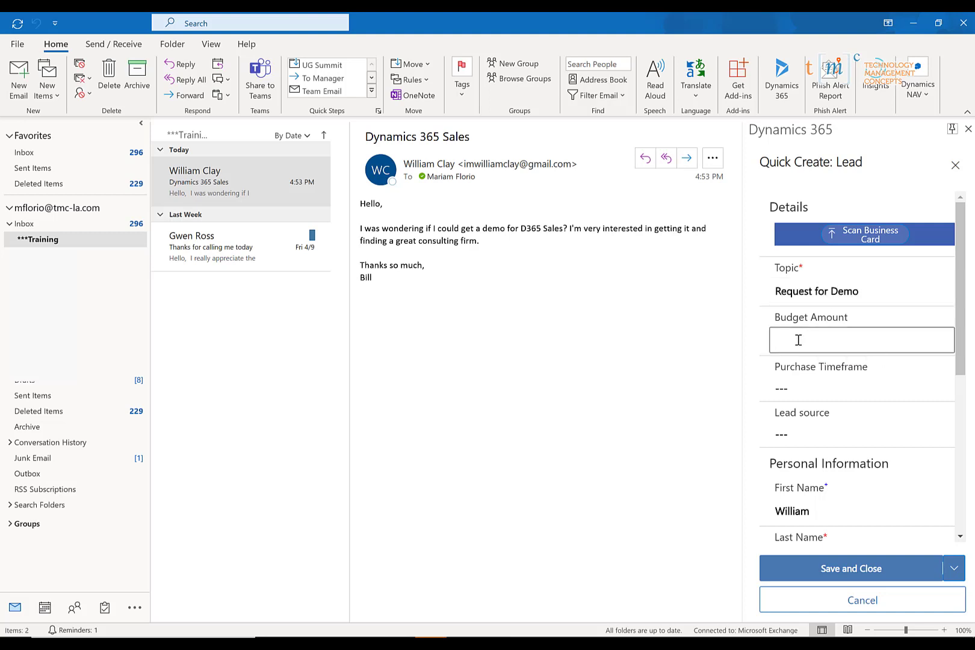
{"action": "left_click", "coordinate": [790, 389]}
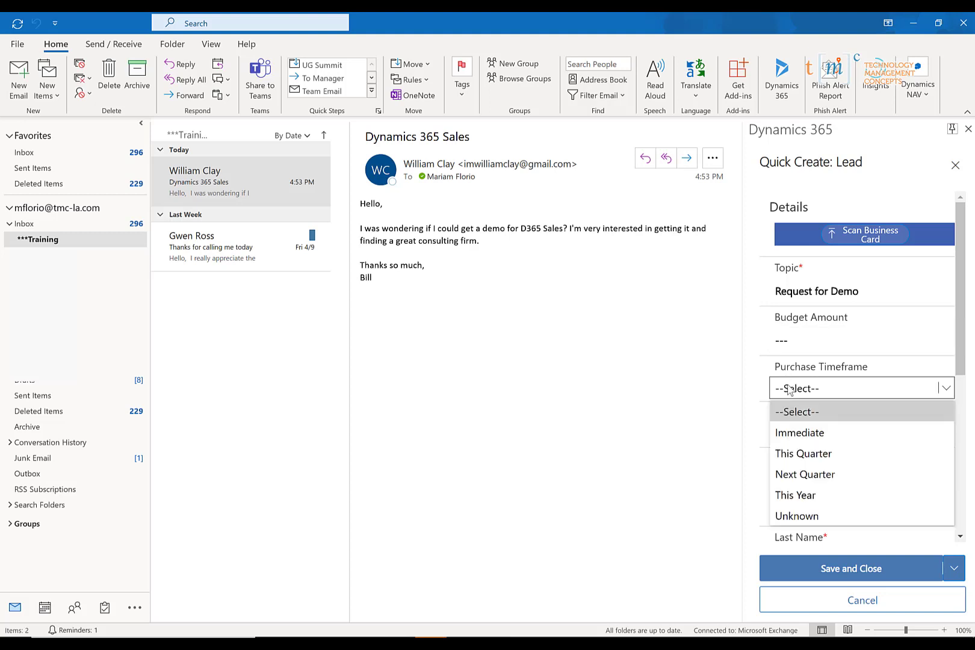
{"action": "left_click", "coordinate": [795, 452]}
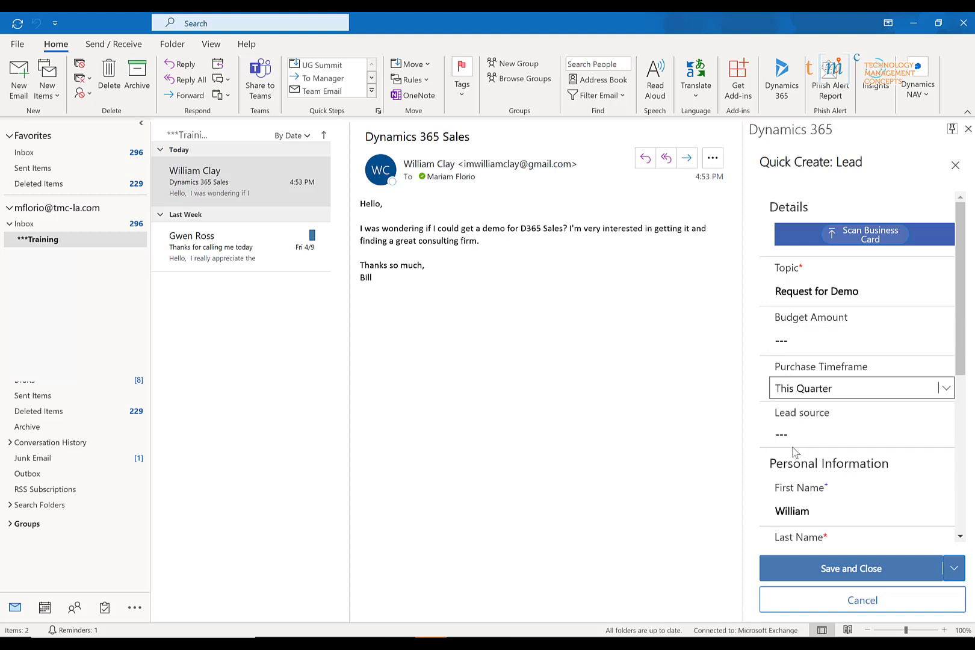
{"action": "left_click", "coordinate": [789, 441]}
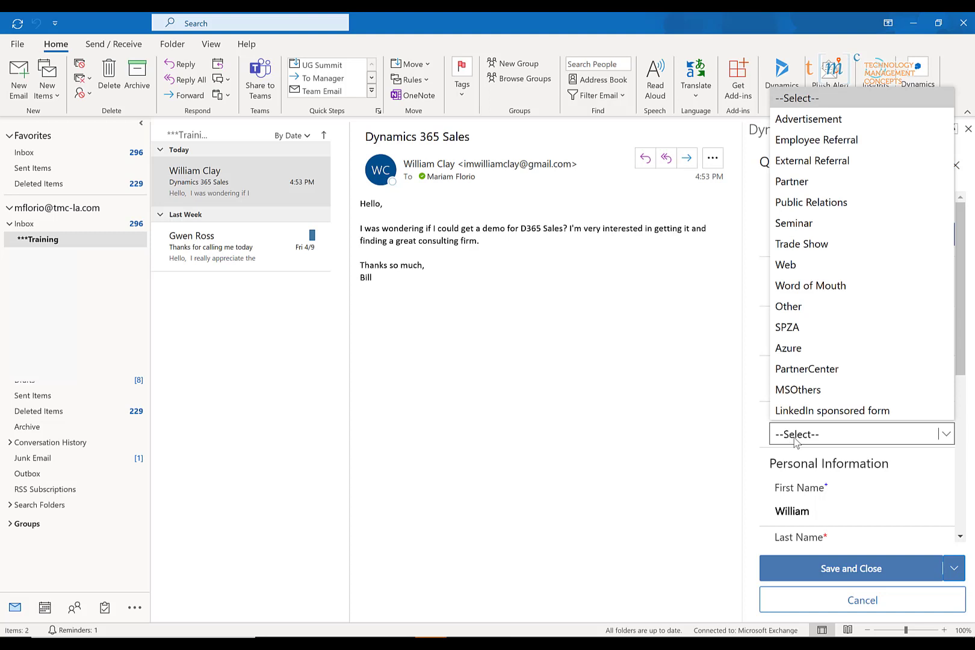
{"action": "left_click", "coordinate": [795, 265]}
- Select the Company Name field, then save and close the new lead
{"action": "scroll", "coordinate": [834, 463], "scroll_direction": "down", "scroll_amount": 2}
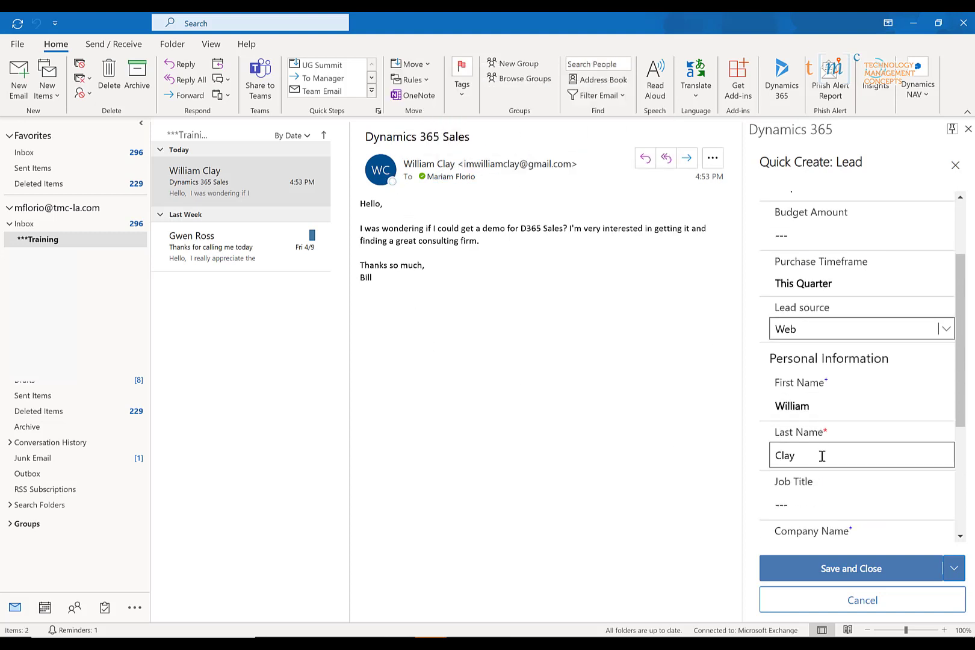
{"action": "scroll", "coordinate": [822, 455], "scroll_direction": "down", "scroll_amount": 2}
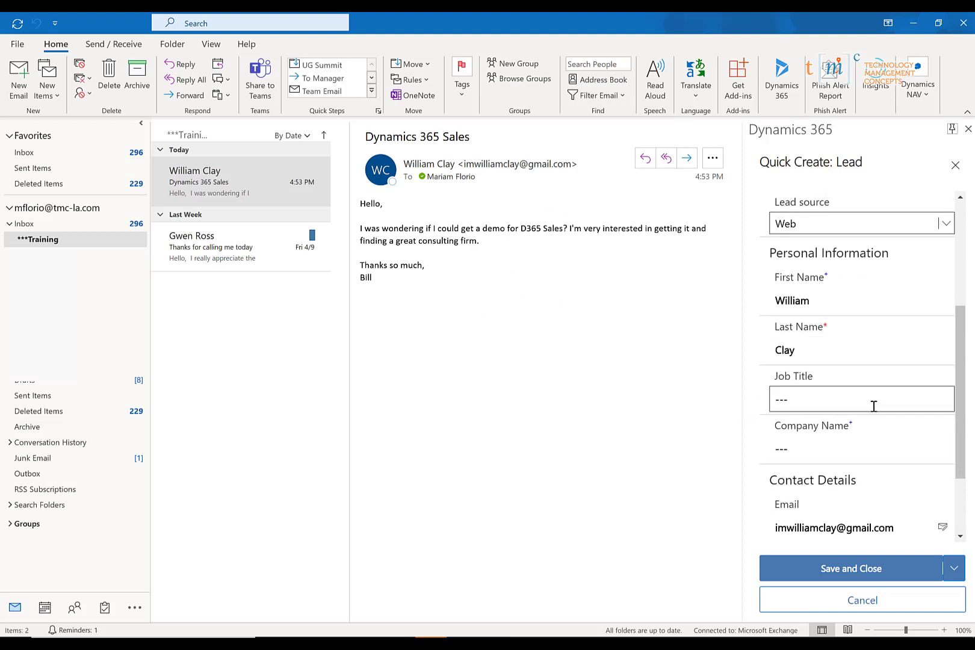
{"action": "scroll", "coordinate": [874, 407], "scroll_direction": "down", "scroll_amount": 1}
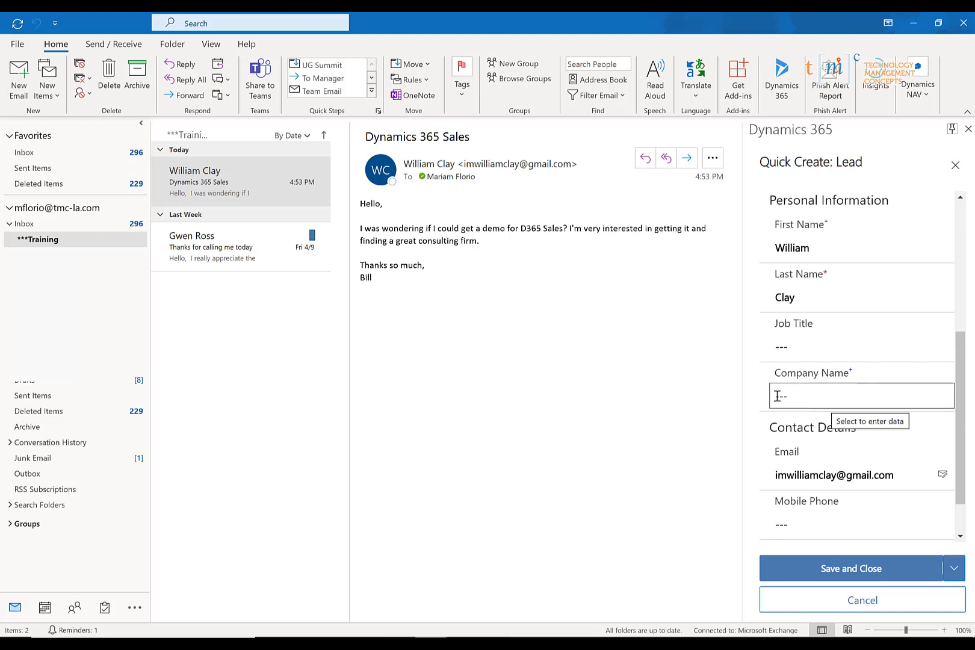
{"action": "left_click", "coordinate": [777, 395]}
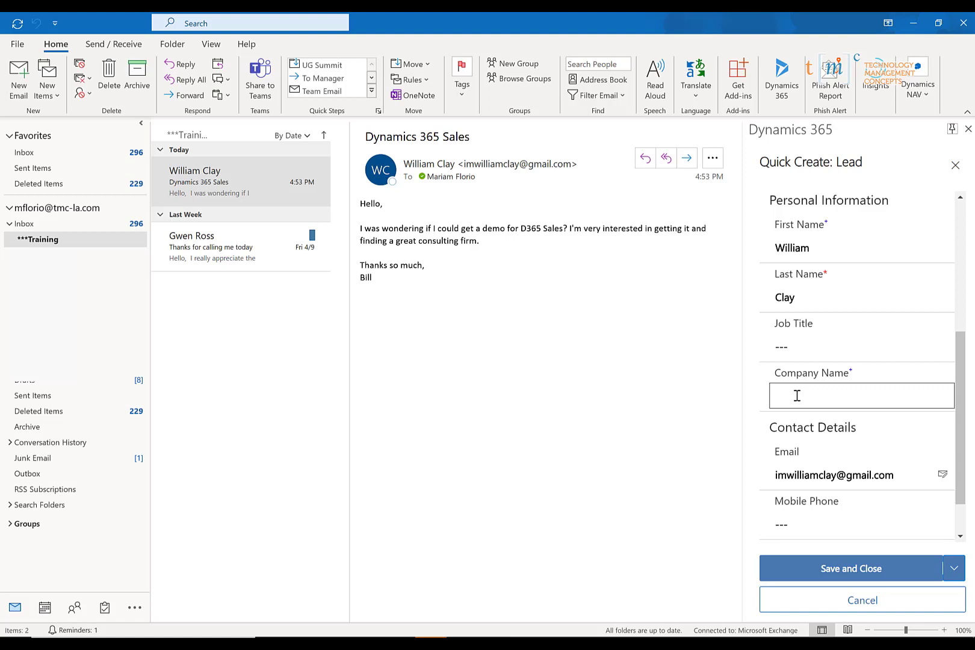
{"action": "scroll", "coordinate": [797, 396], "scroll_direction": "down", "scroll_amount": 1}
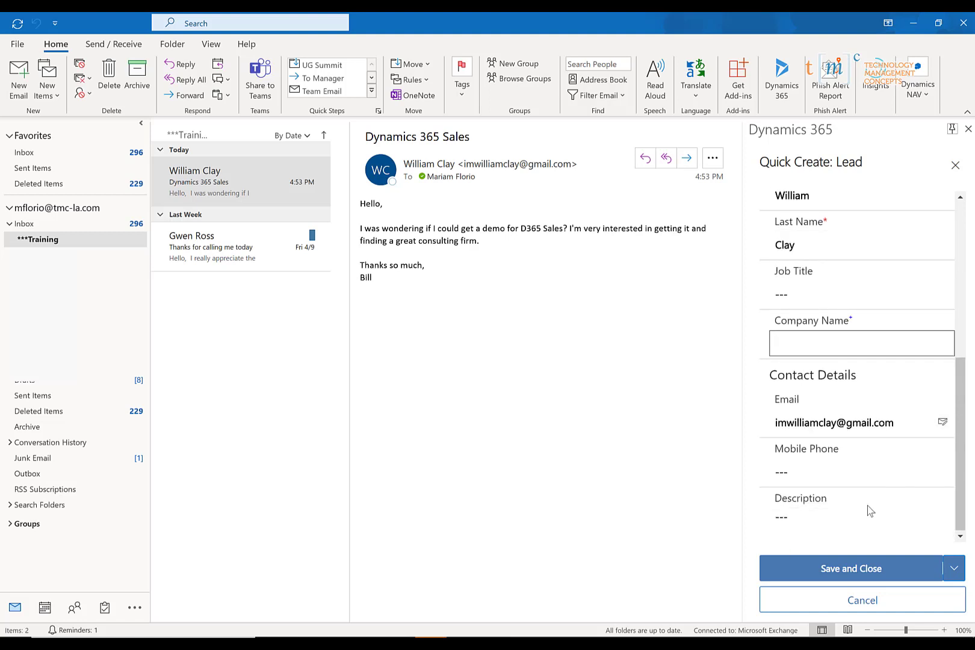
{"action": "left_click", "coordinate": [862, 569]}
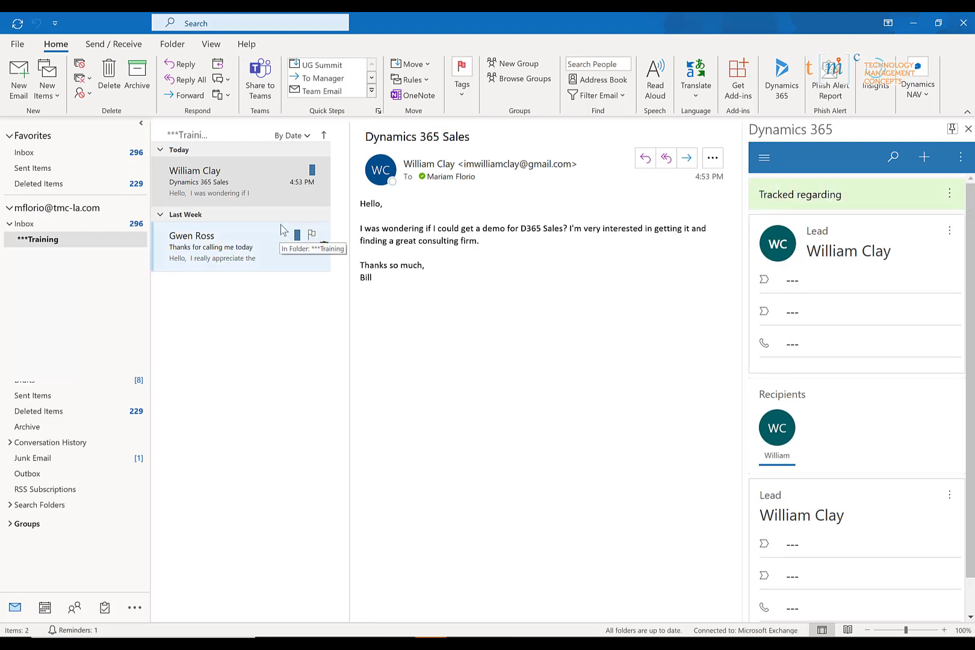
{"action": "left_click", "coordinate": [236, 177]}
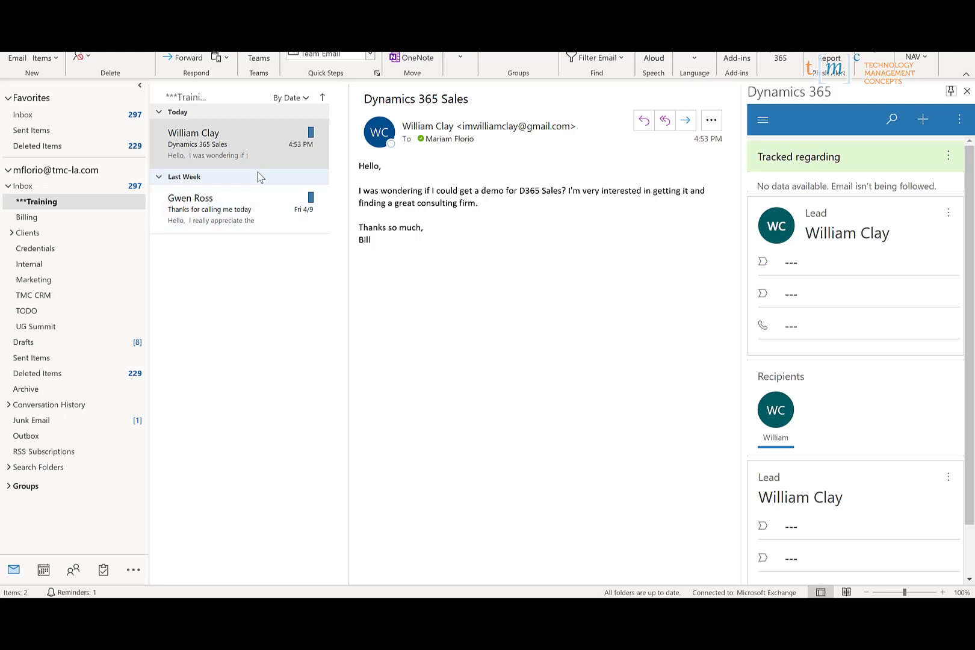
- Create a new appointment titled 'Demonstration for Dynamics 365 Sales'
{"action": "left_click", "coordinate": [55, 63]}
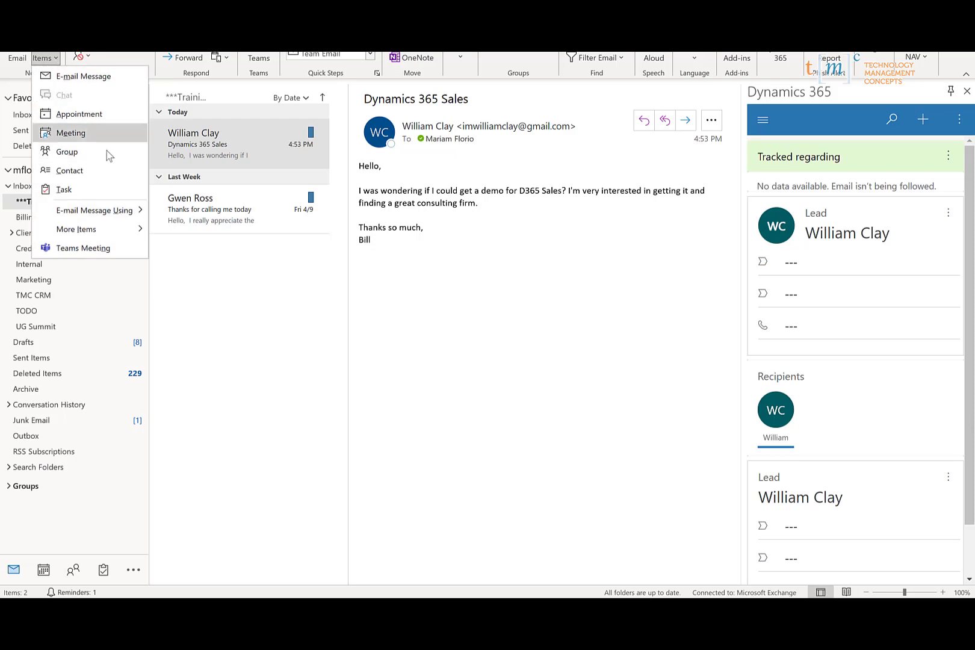
{"action": "left_click", "coordinate": [79, 114]}
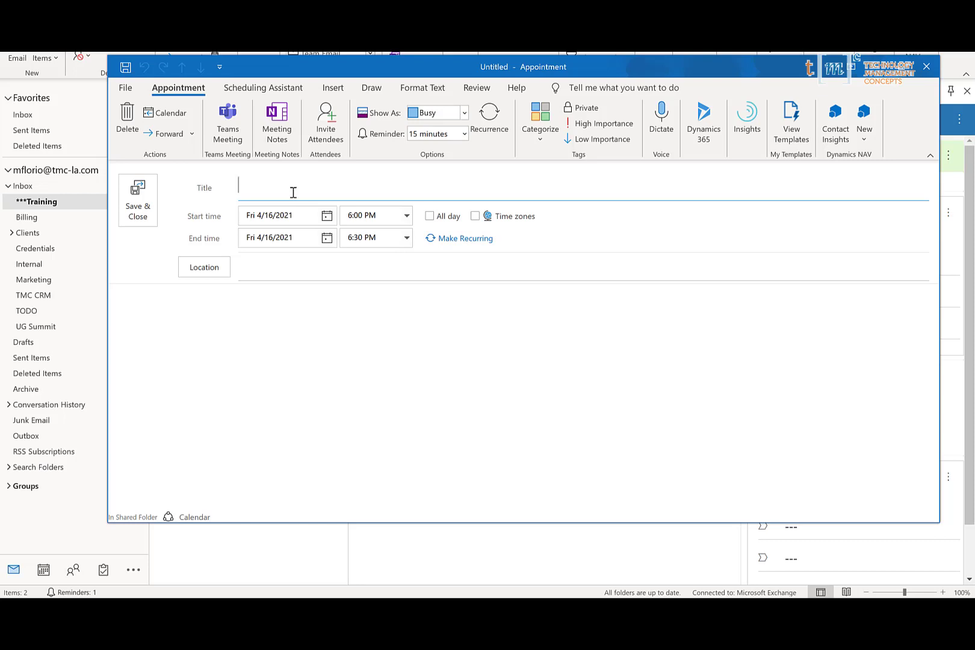
{"action": "type", "text": "Demonstration "}
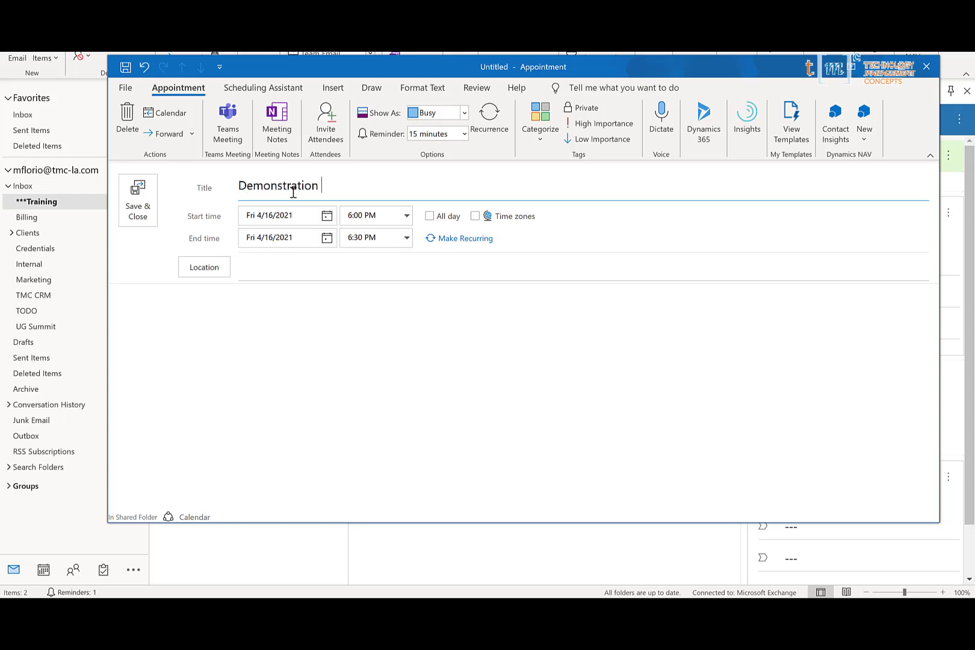
{"action": "type", "text": "for Dynamics 365 Sales"}
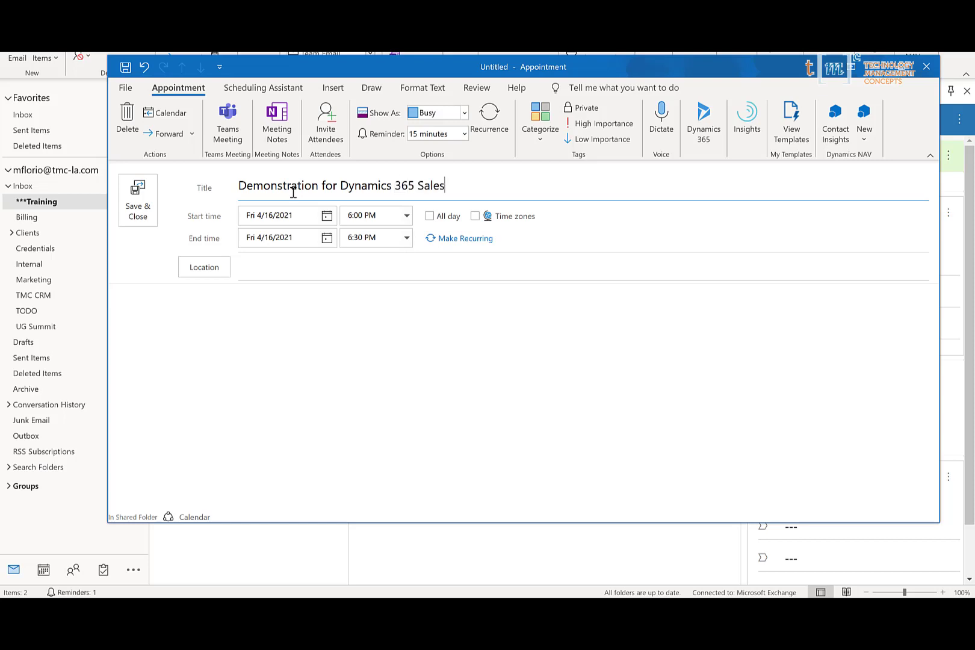
- Invite the demo requester as a required attendee and bring up the meeting's Dynamics 365 pane
{"action": "left_click", "coordinate": [325, 124]}
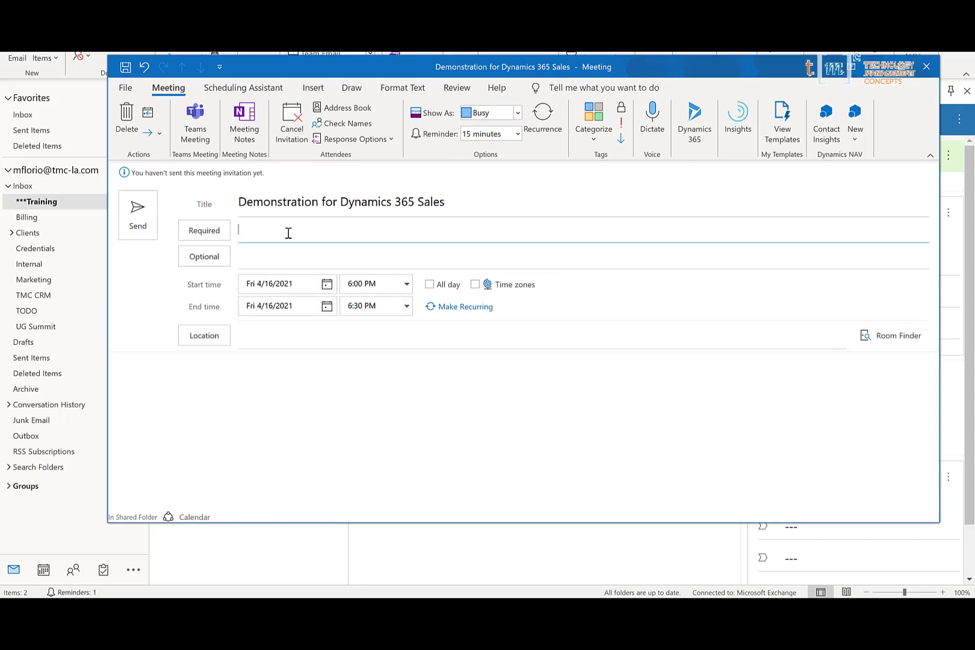
{"action": "type", "text": "william"}
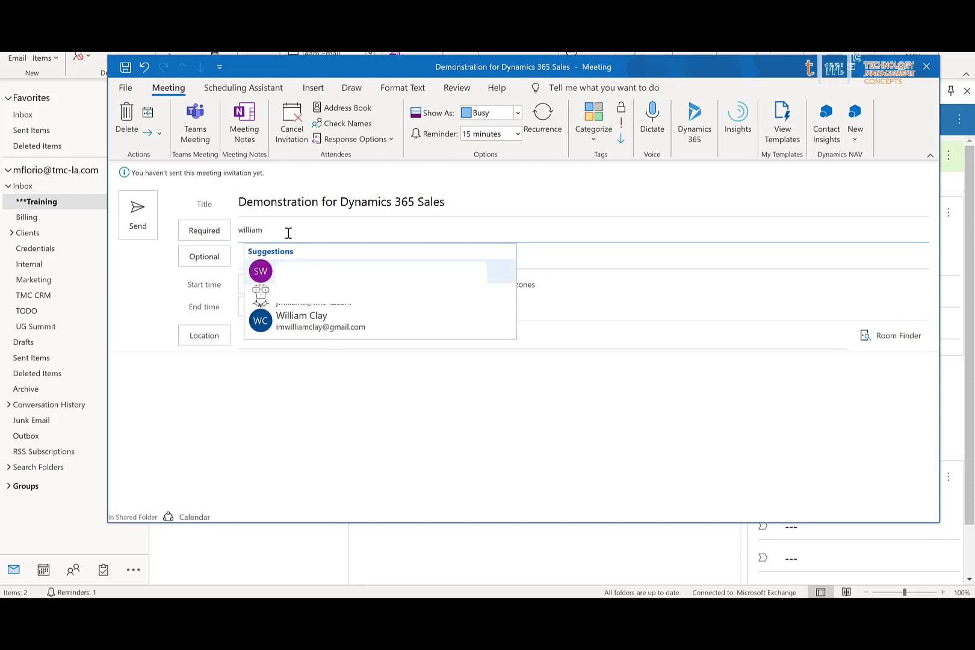
{"action": "key", "text": "Down"}
{"action": "key", "text": "Down"}
{"action": "key", "text": "Return"}
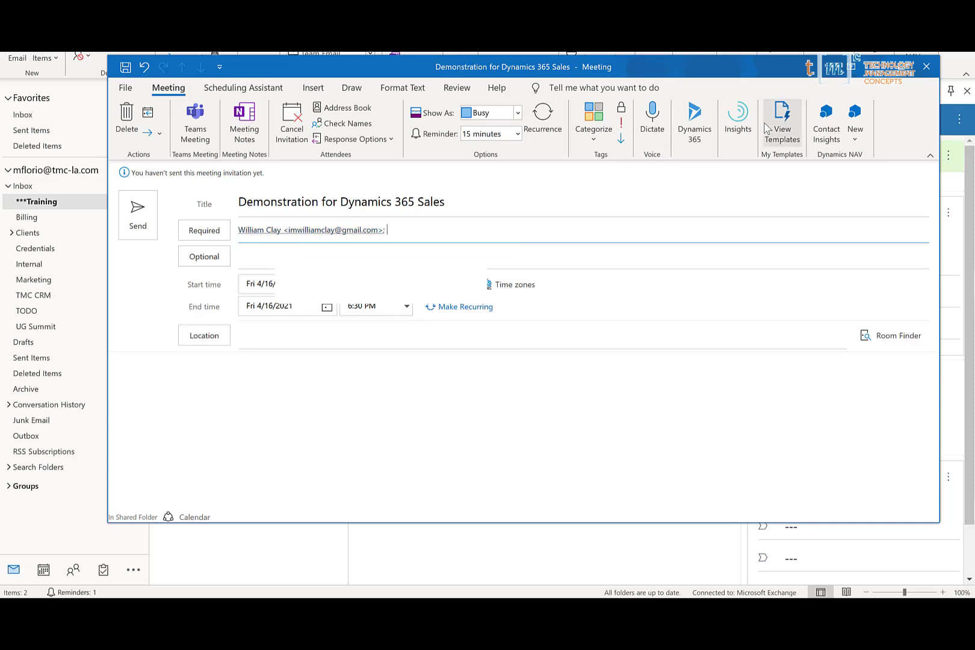
{"action": "left_click", "coordinate": [695, 124]}
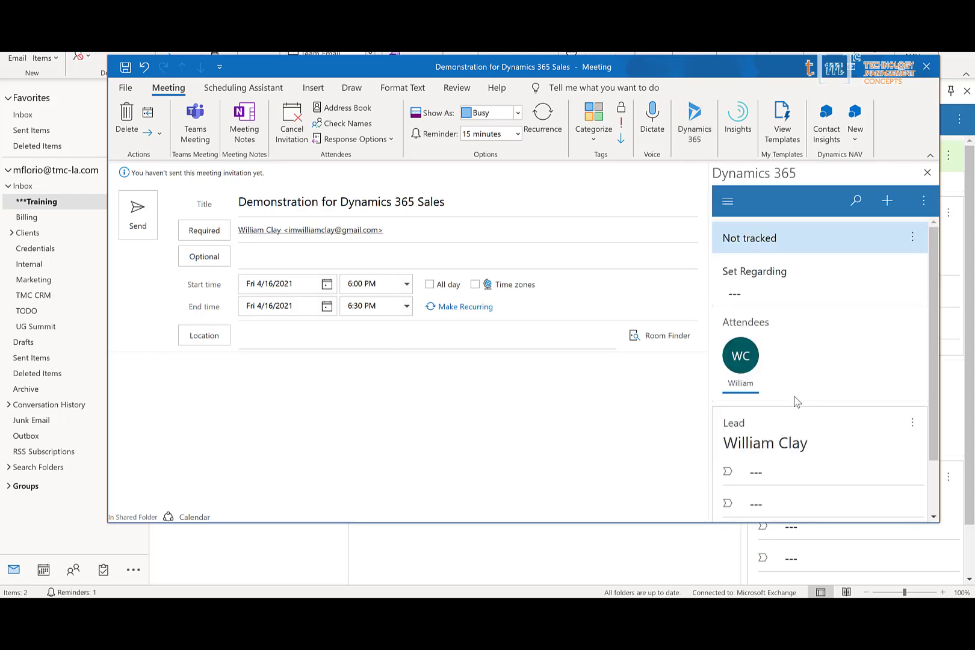
- Set the meeting's regarding record to the demo requester's lead, found by searching their name
{"action": "left_click", "coordinate": [796, 301]}
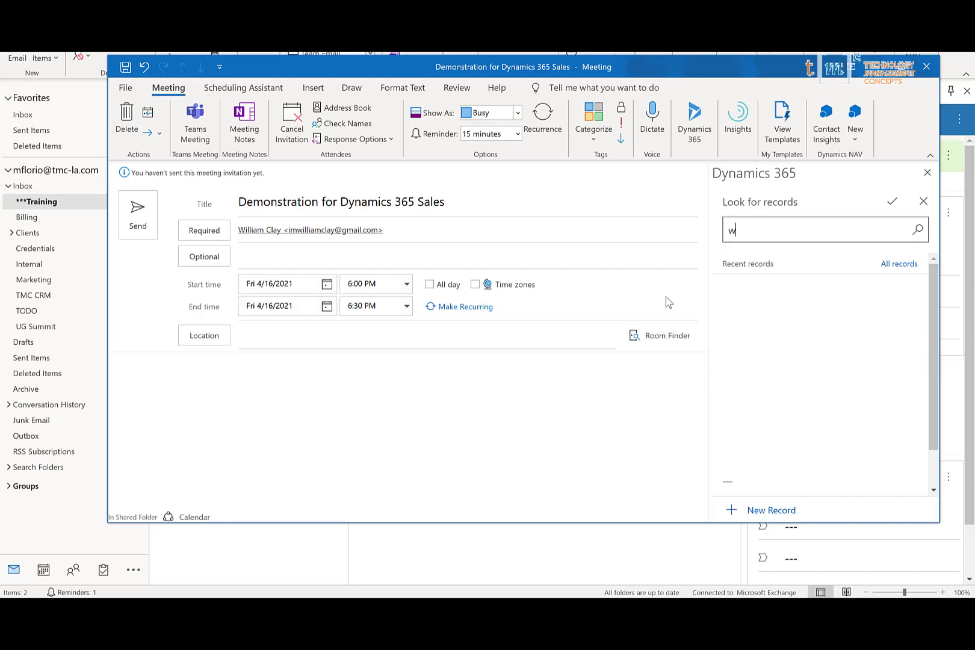
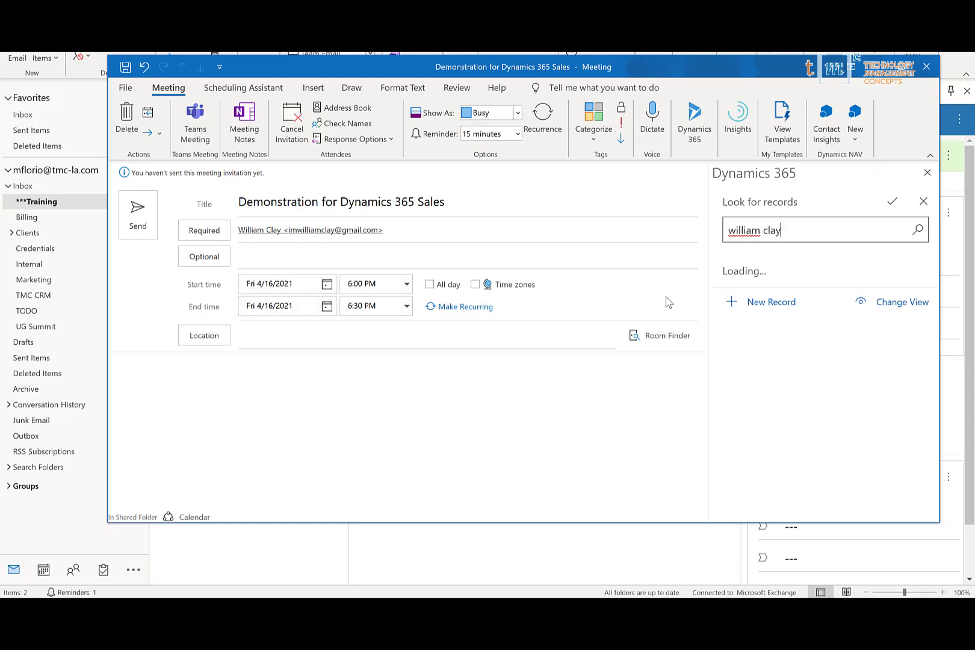
{"action": "left_click", "coordinate": [753, 293]}
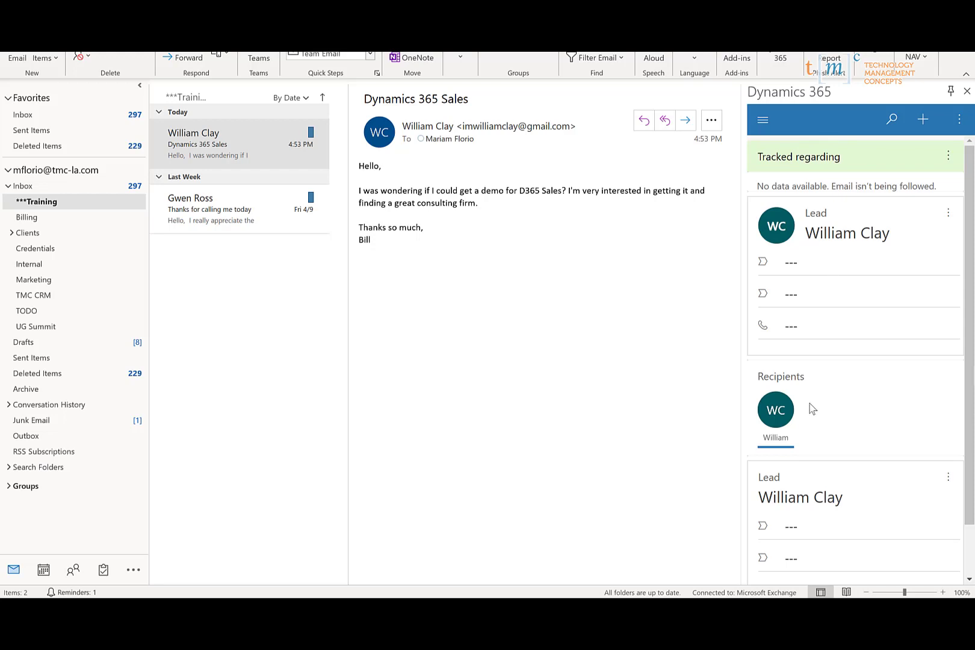
- Try the Dynamics 365 record search and the Quick Create: Lead form, then close the pane
{"action": "left_click", "coordinate": [893, 120]}
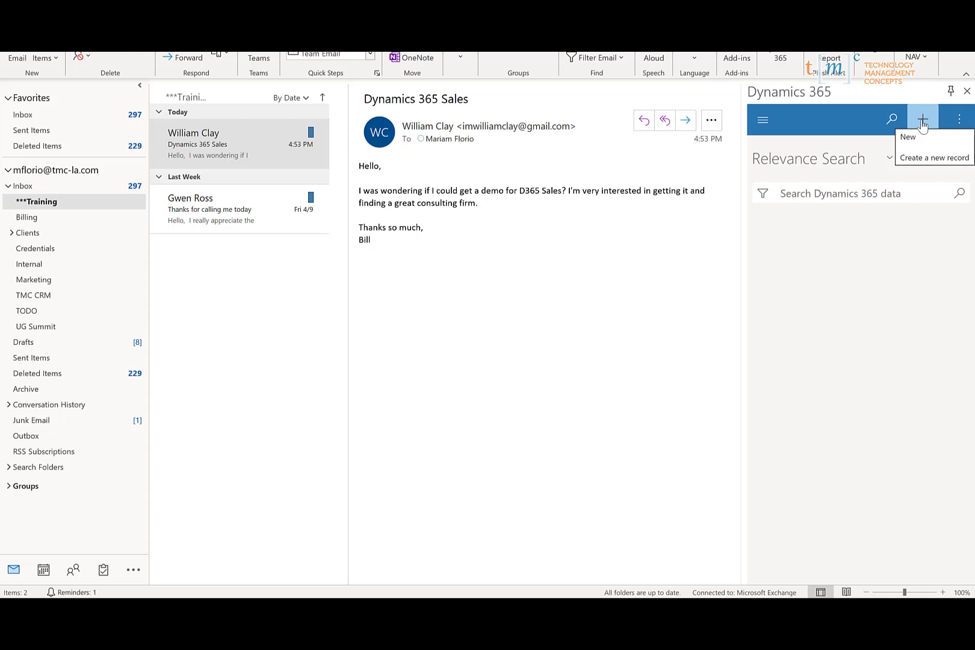
{"action": "left_click", "coordinate": [923, 122]}
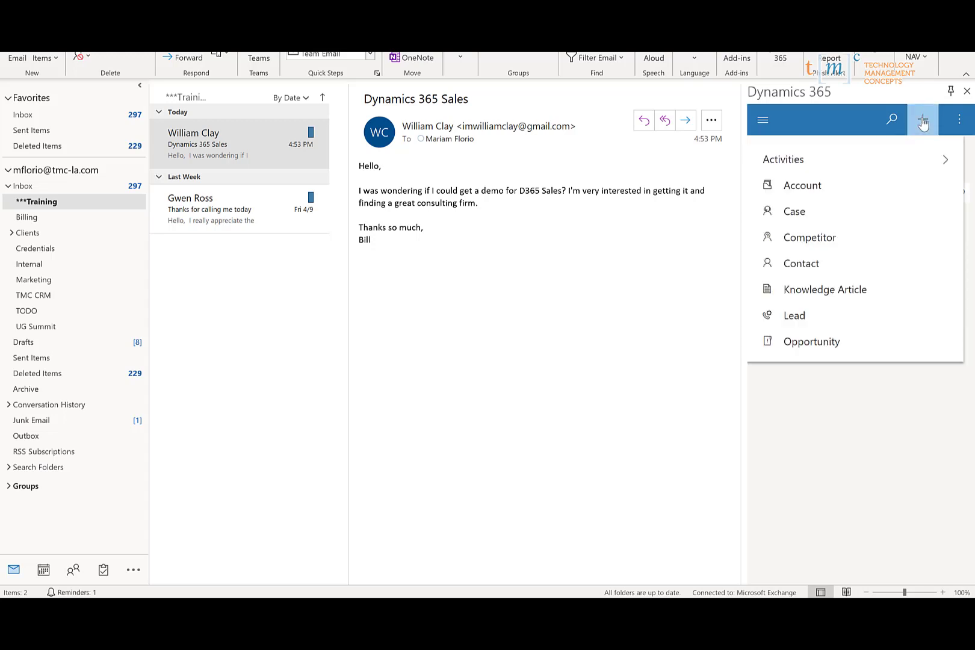
{"action": "left_click", "coordinate": [786, 320]}
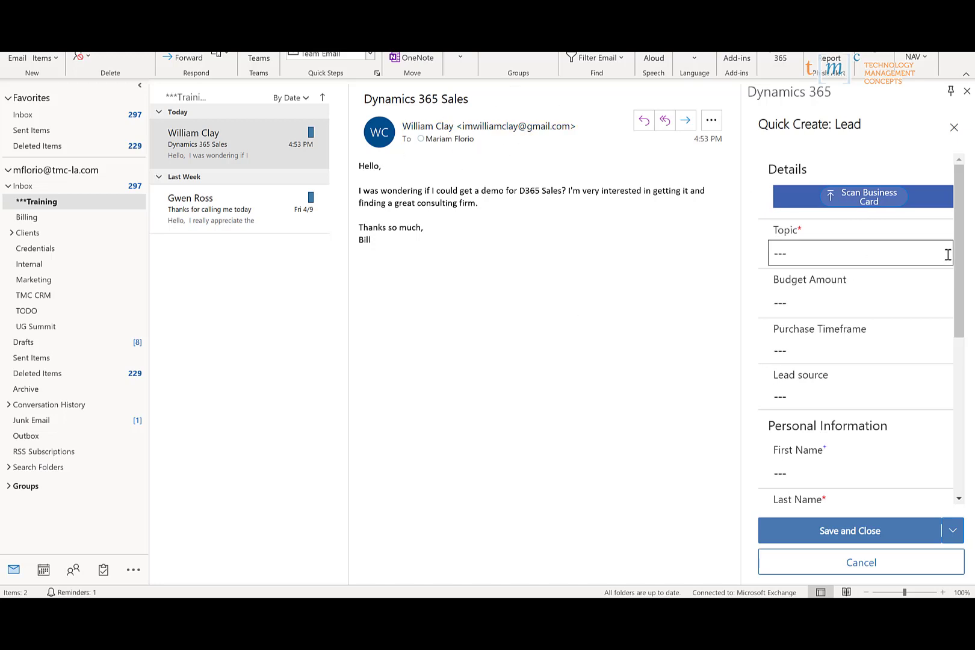
{"action": "scroll", "coordinate": [957, 273], "scroll_direction": "down", "scroll_amount": 4}
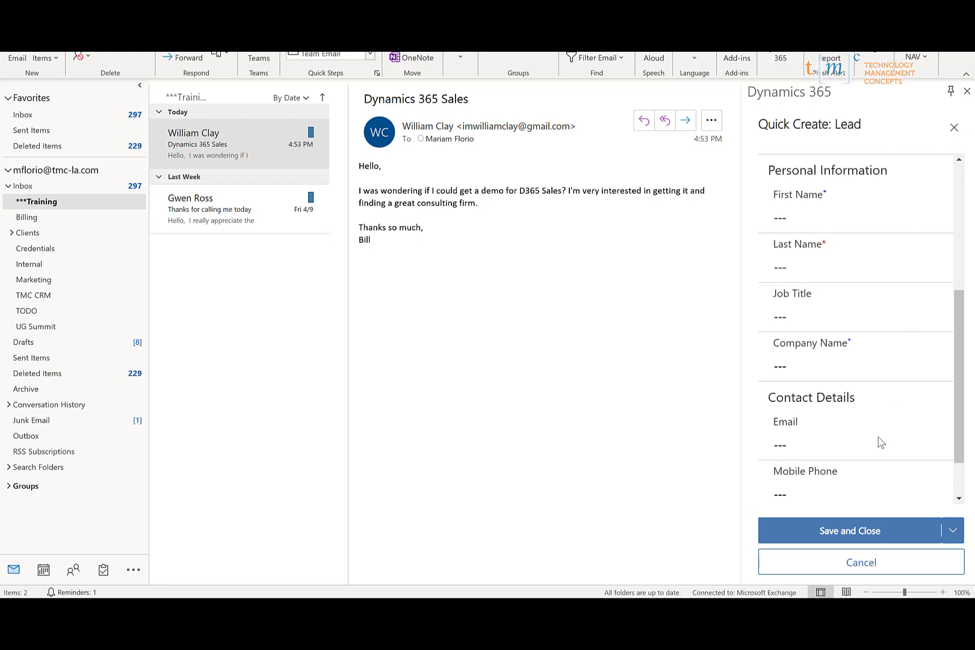
{"action": "left_click", "coordinate": [966, 90]}
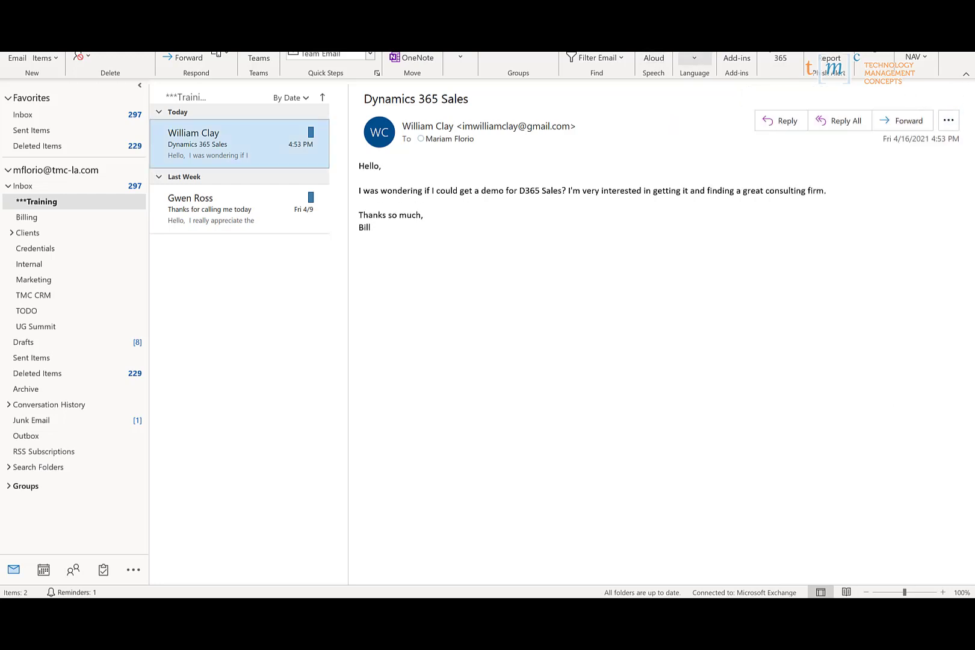
- Reopen Dynamics 365 for the email and start a new Task activity
{"action": "left_click", "coordinate": [781, 60]}
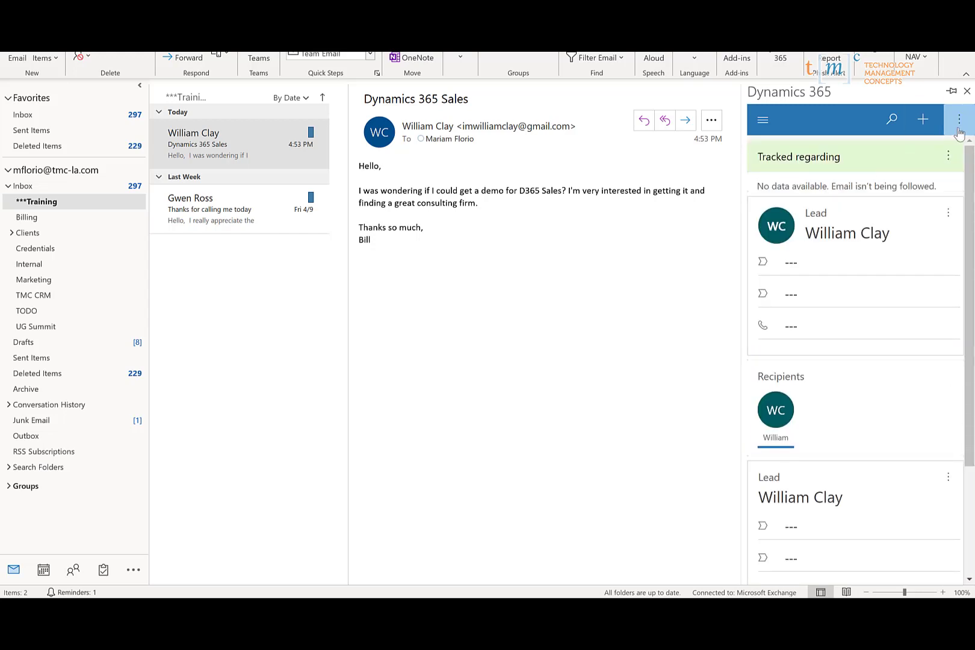
{"action": "left_click", "coordinate": [926, 122]}
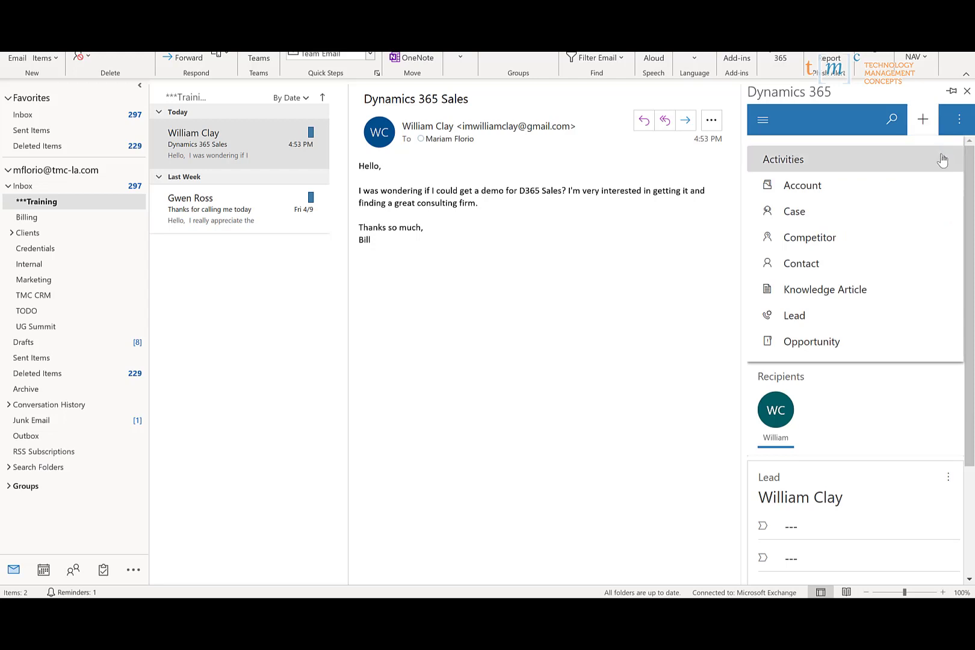
{"action": "left_click", "coordinate": [940, 157]}
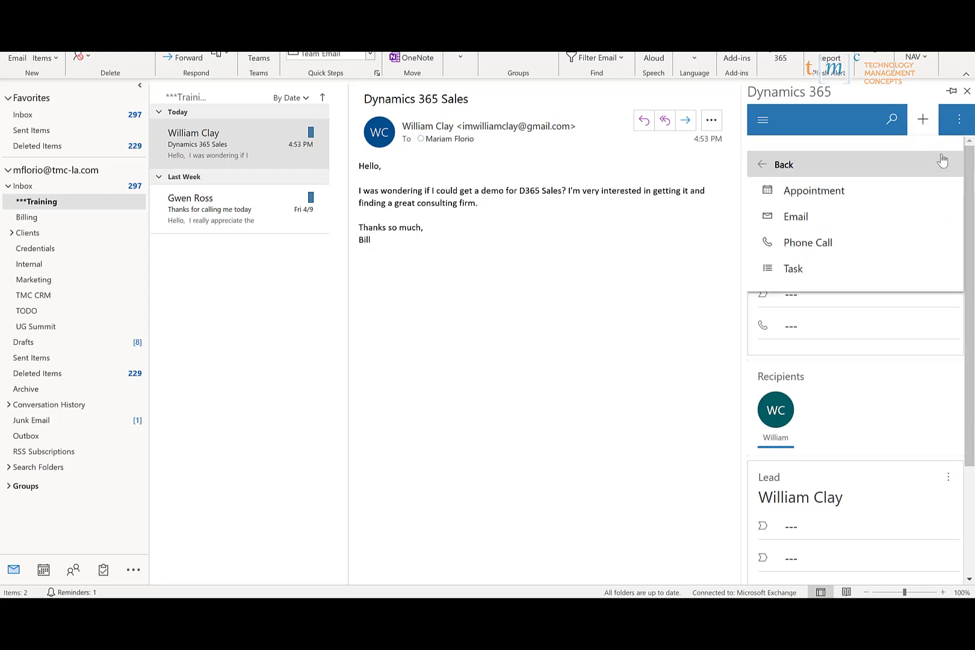
{"action": "left_click", "coordinate": [801, 275]}
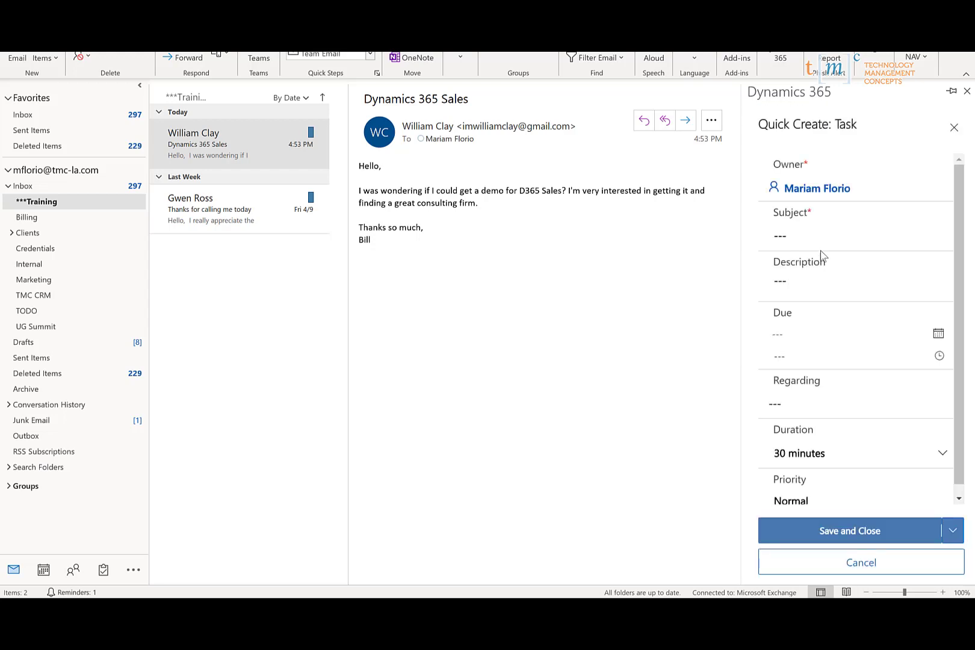
- Give the task subject 'Send a quote for XYZ', due date 30 April 2021, and save it
{"action": "left_click", "coordinate": [809, 228]}
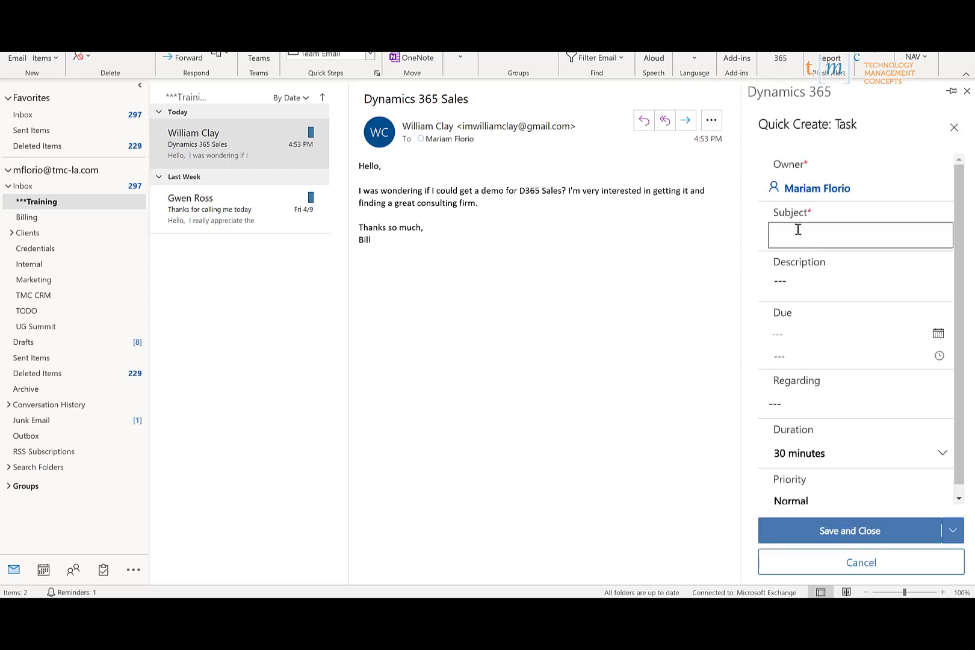
{"action": "type", "text": "Send a quote for XYZ"}
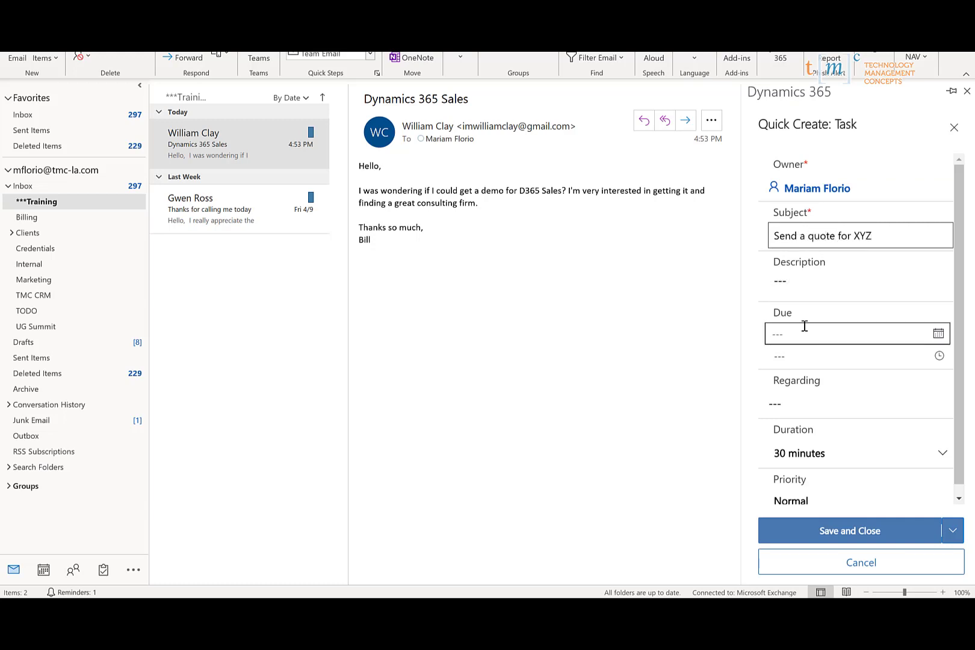
{"action": "left_click", "coordinate": [942, 338]}
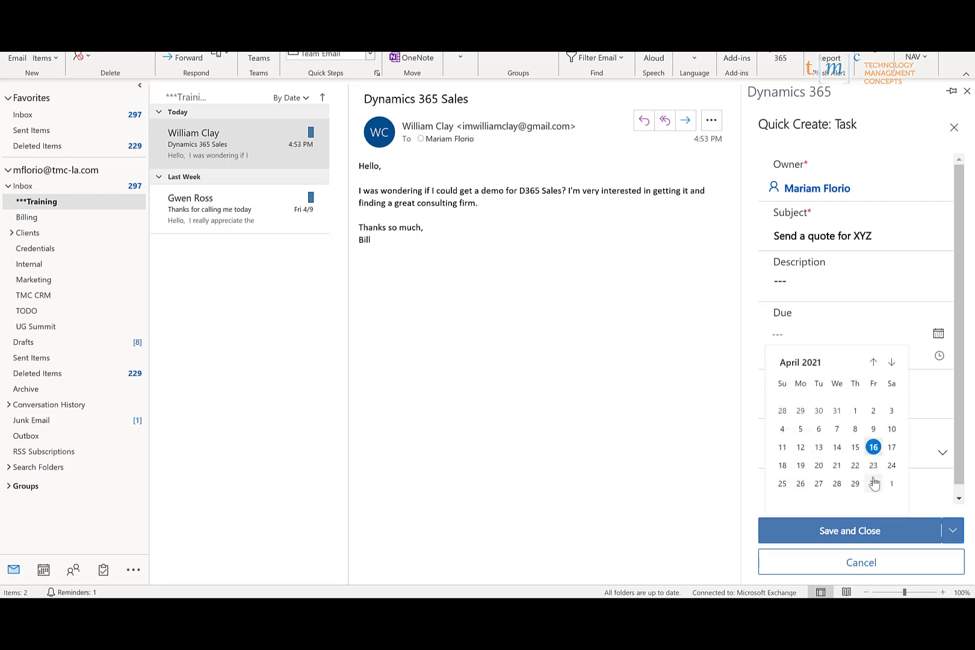
{"action": "left_click", "coordinate": [873, 485]}
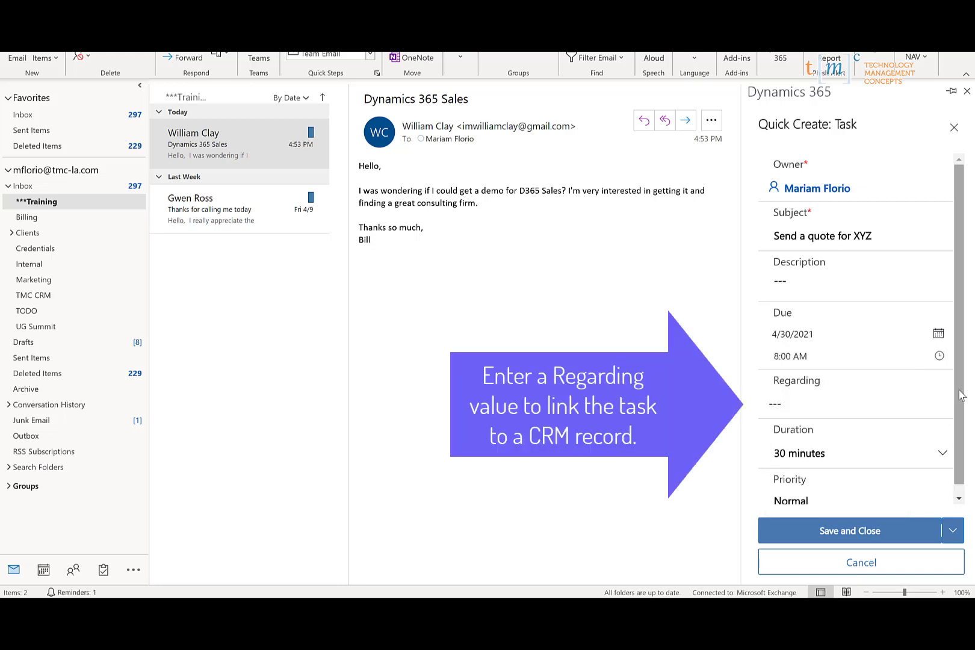
{"action": "left_click_drag", "start_coordinate": [960, 392], "coordinate": [967, 303]}
{"action": "left_click", "coordinate": [867, 530]}
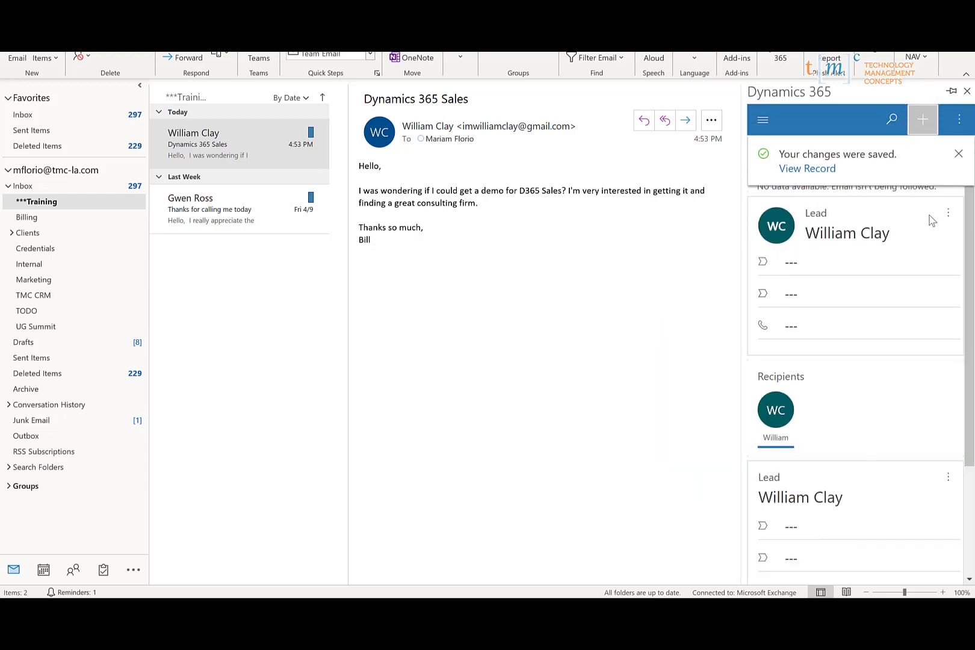
- Dismiss the saved notice and open a contact from the site map's Recent list
{"action": "left_click", "coordinate": [958, 145]}
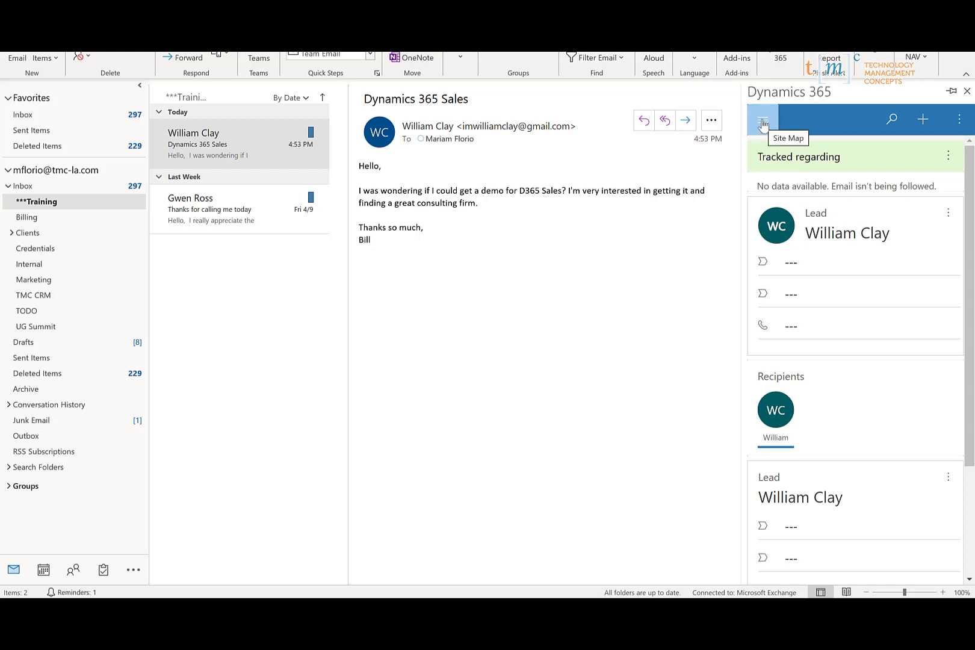
{"action": "left_click", "coordinate": [763, 123]}
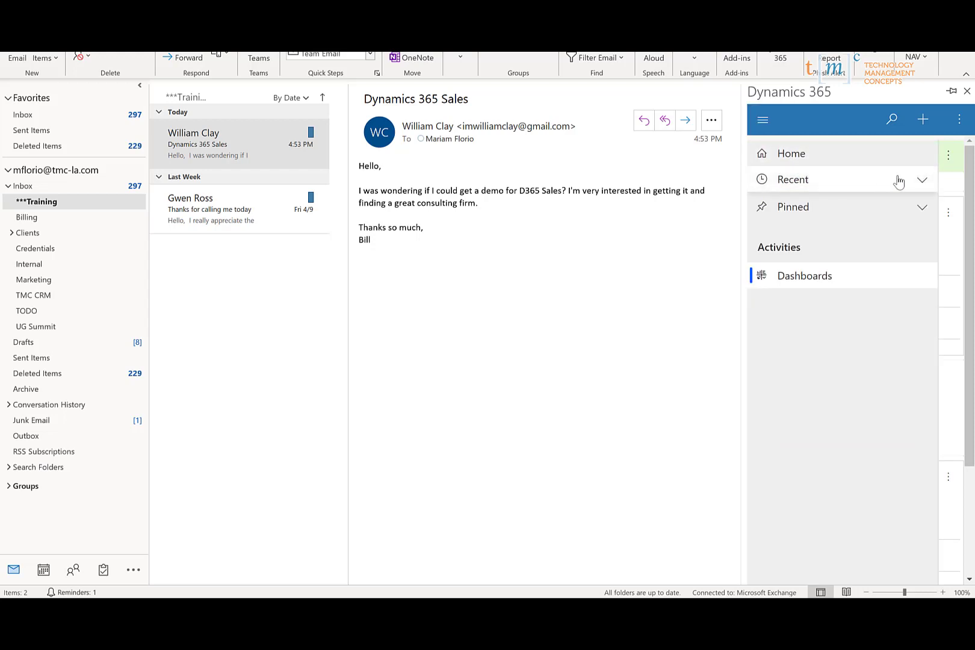
{"action": "left_click", "coordinate": [925, 186]}
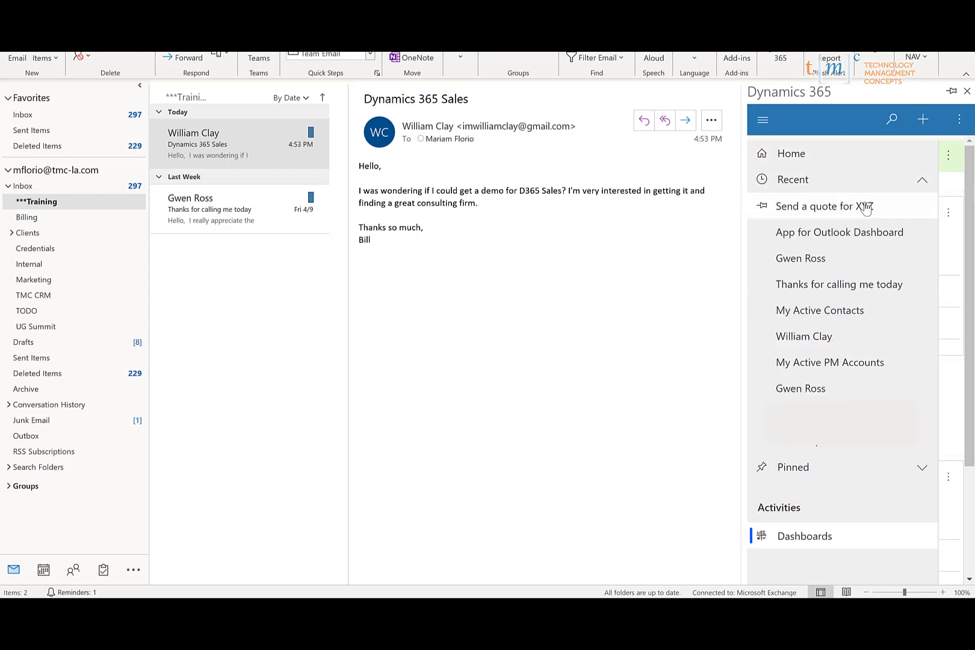
{"action": "left_click", "coordinate": [808, 269]}
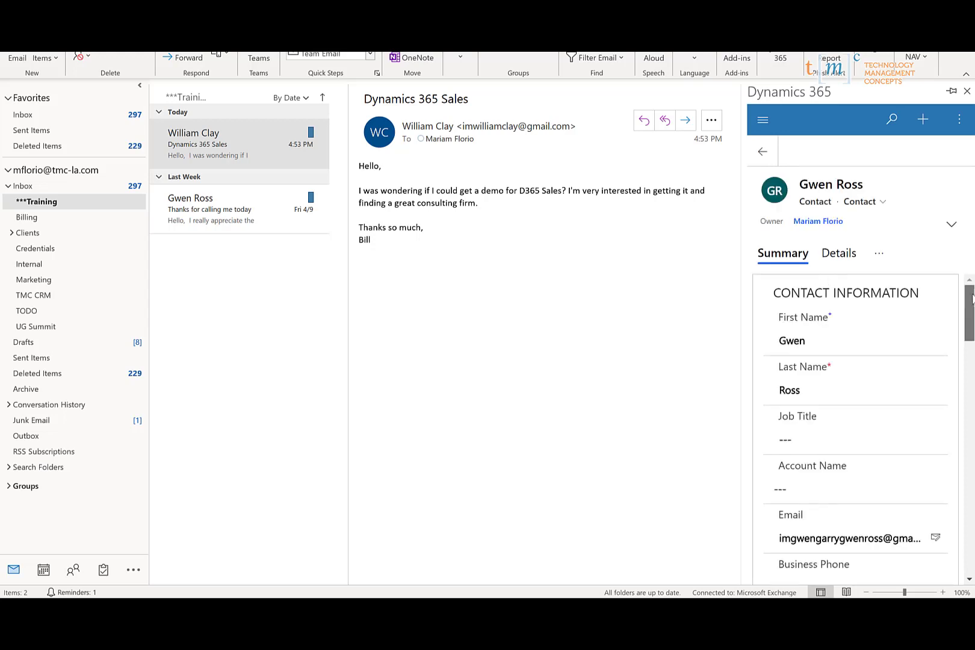
- Switch the contact record to its Details tab and browse its related-sections list
{"action": "left_click", "coordinate": [969, 368]}
{"action": "left_click_drag", "start_coordinate": [970, 369], "coordinate": [970, 302]}
{"action": "left_click", "coordinate": [846, 255]}
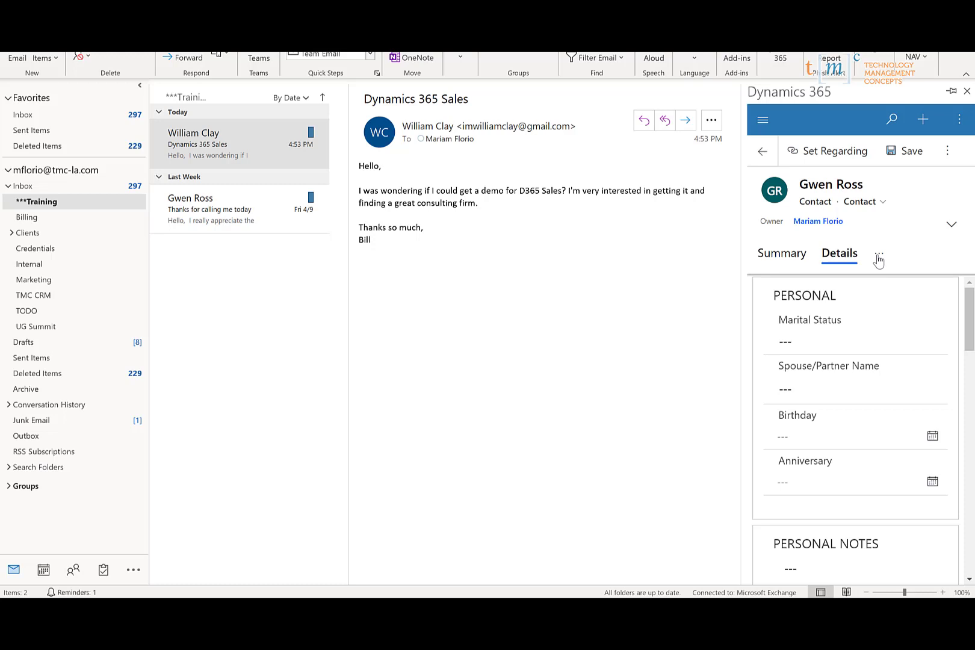
{"action": "left_click", "coordinate": [880, 258]}
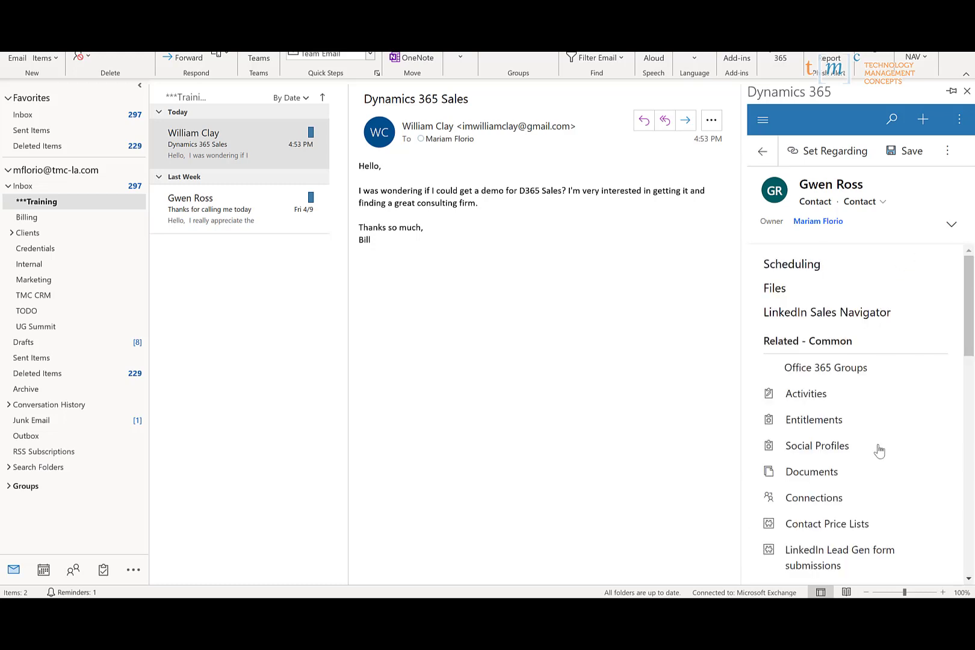
{"action": "scroll", "coordinate": [876, 446], "scroll_direction": "down", "scroll_amount": 8}
{"action": "scroll", "coordinate": [875, 446], "scroll_direction": "up", "scroll_amount": 8}
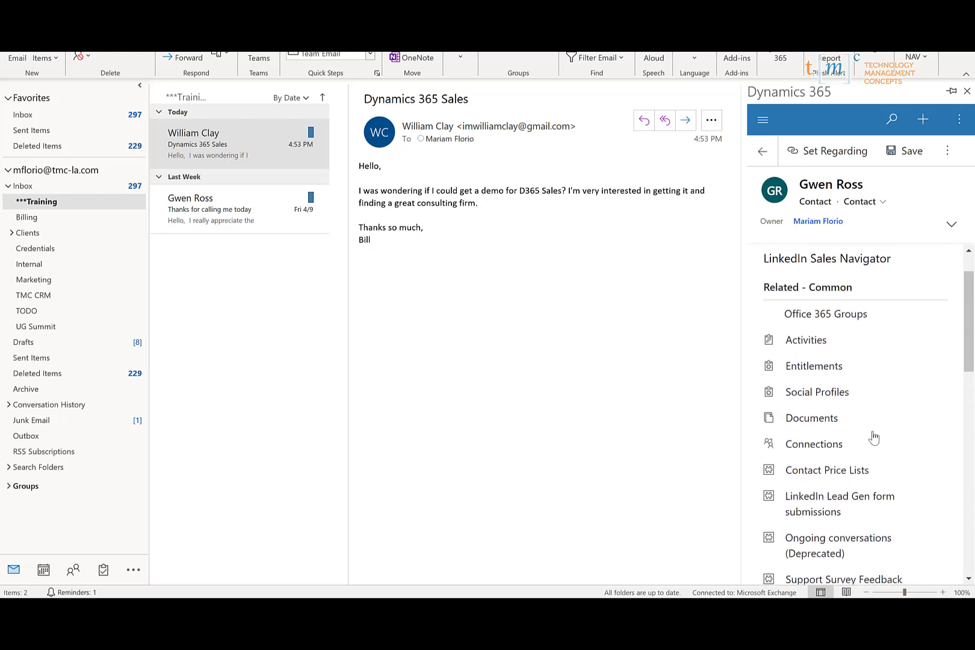
{"action": "left_click", "coordinate": [930, 183]}
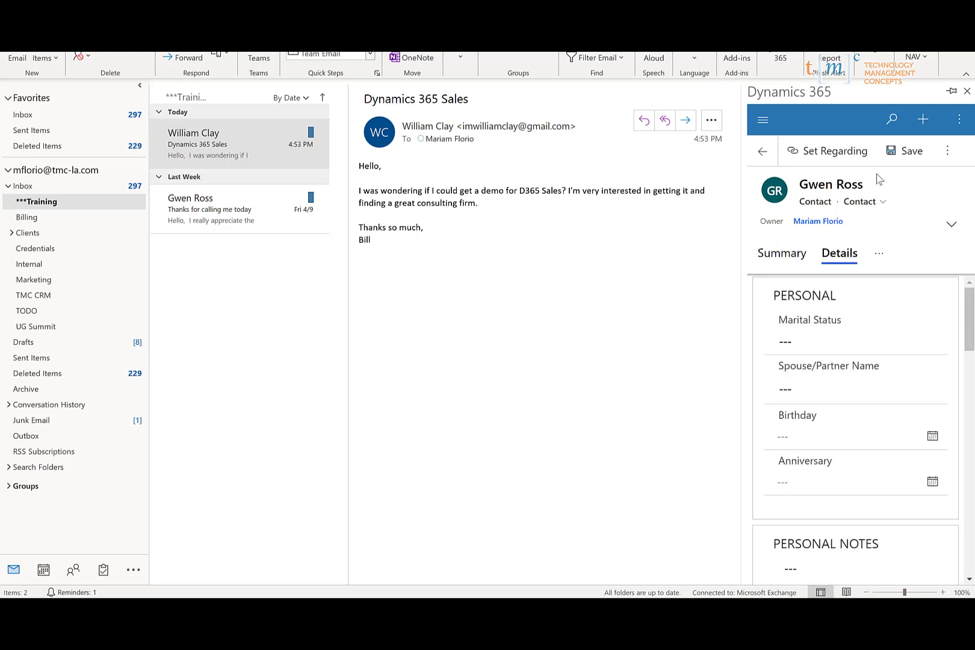
- Go back to the email's Dynamics 365 summary and check the site map's Pinned items
{"action": "left_click", "coordinate": [762, 151]}
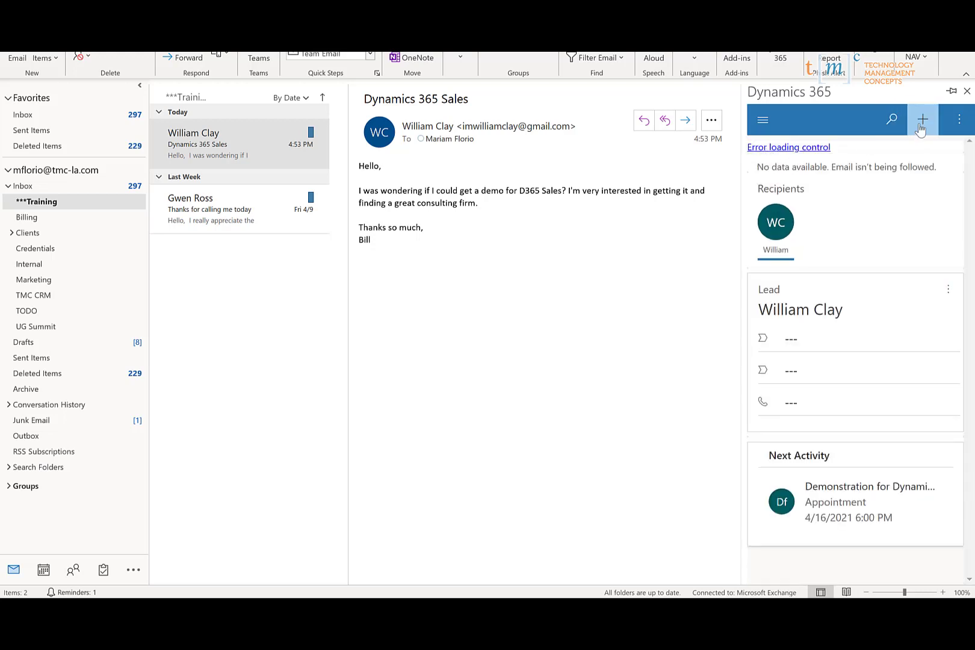
{"action": "left_click", "coordinate": [764, 120]}
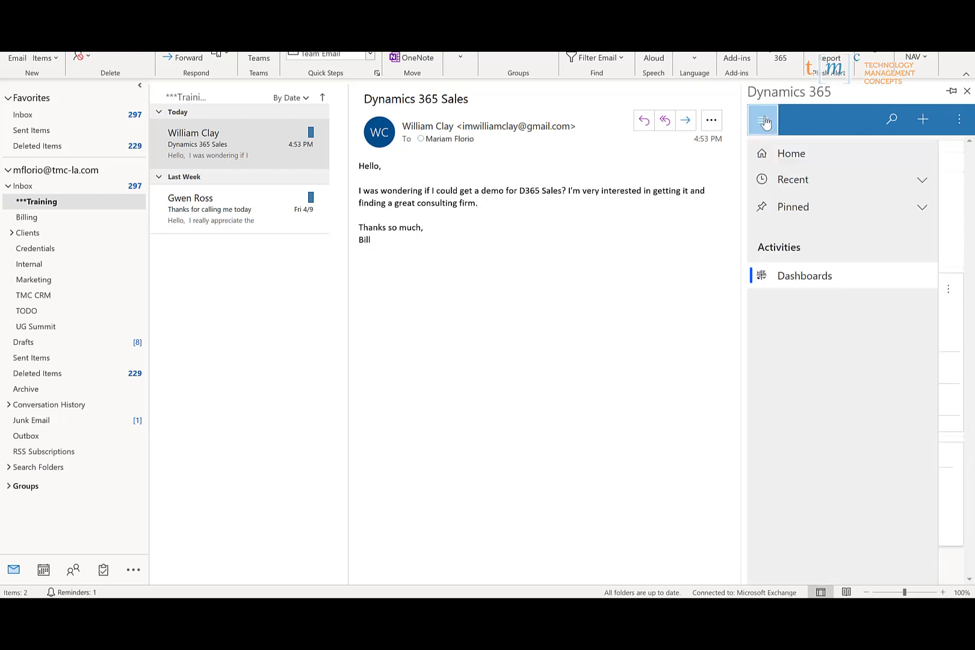
{"action": "left_click", "coordinate": [922, 209]}
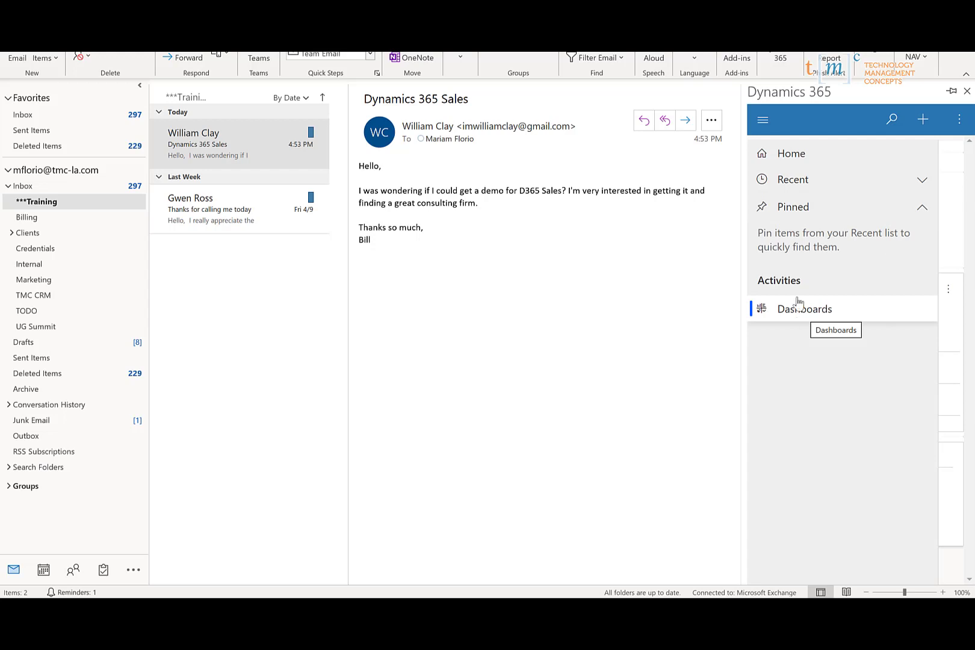
{"action": "left_click", "coordinate": [763, 120]}
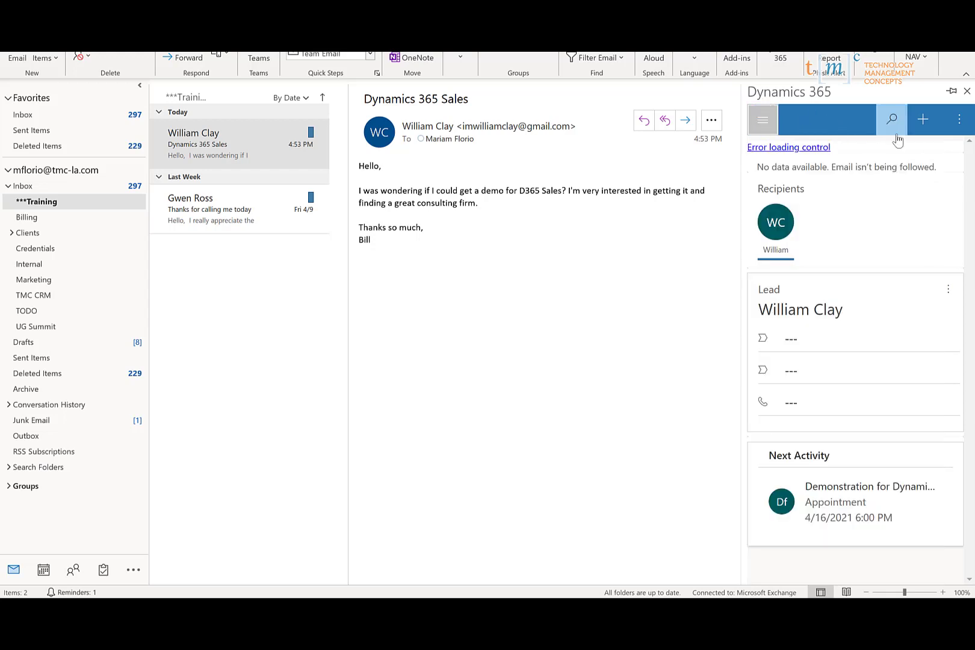